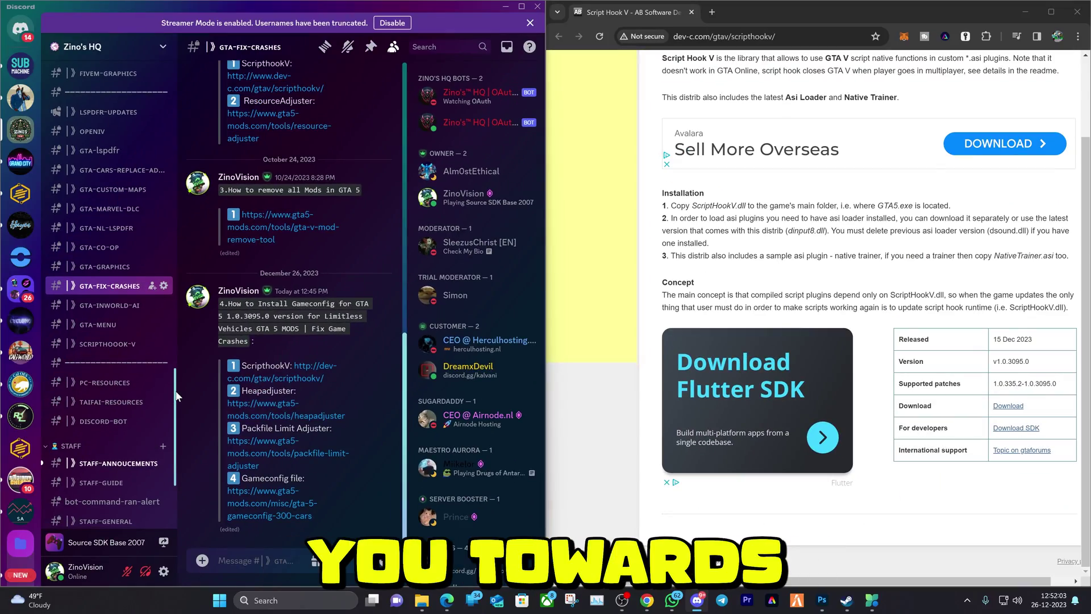
Scroll the Discord channel list and open LSPDFR-INSTALL, showing the €40 Standard Package post.
left_click_drag(176, 396, 166, 120)
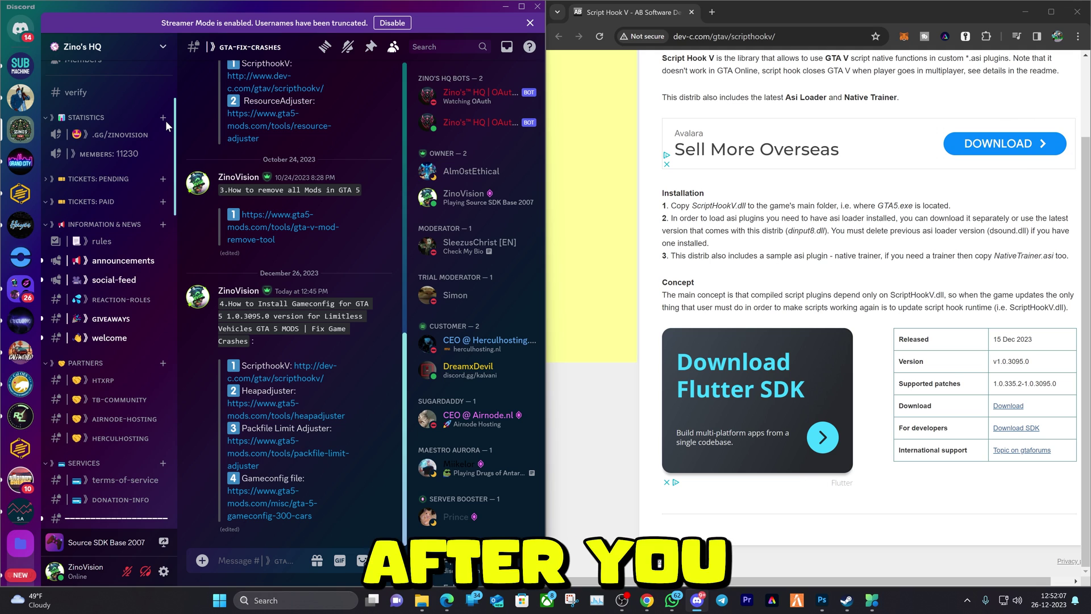
scroll(167, 136, "down", 2)
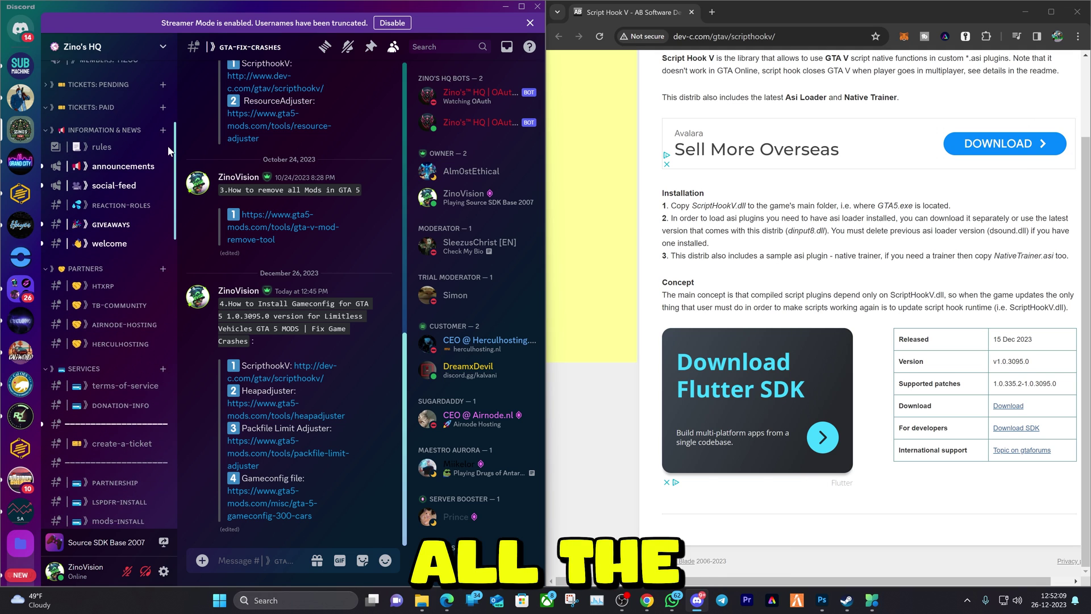
scroll(169, 151, "down", 4)
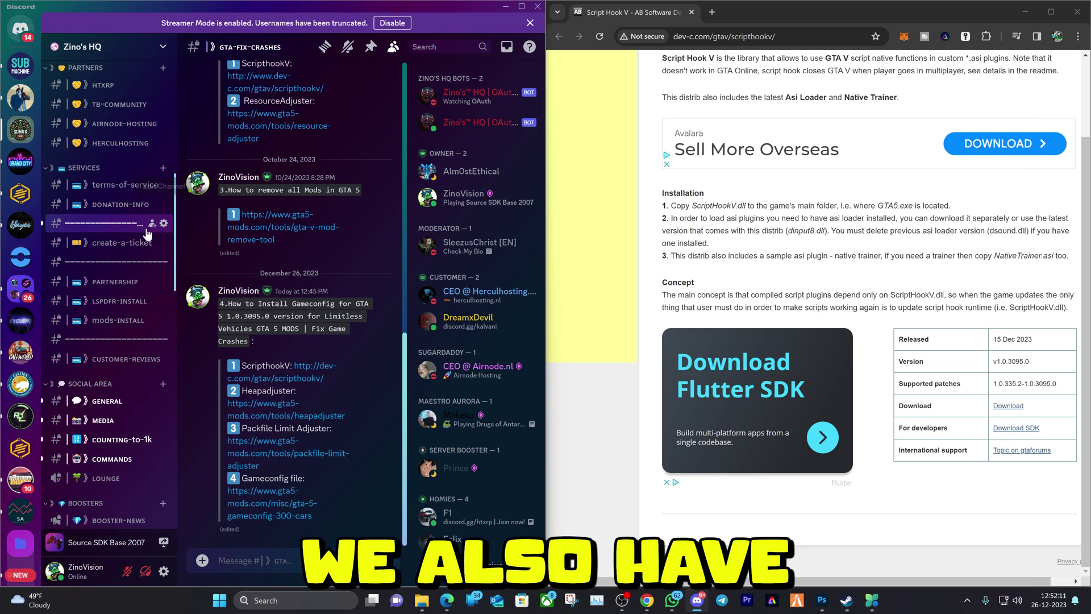
left_click(97, 304)
left_click_drag(176, 230, 179, 392)
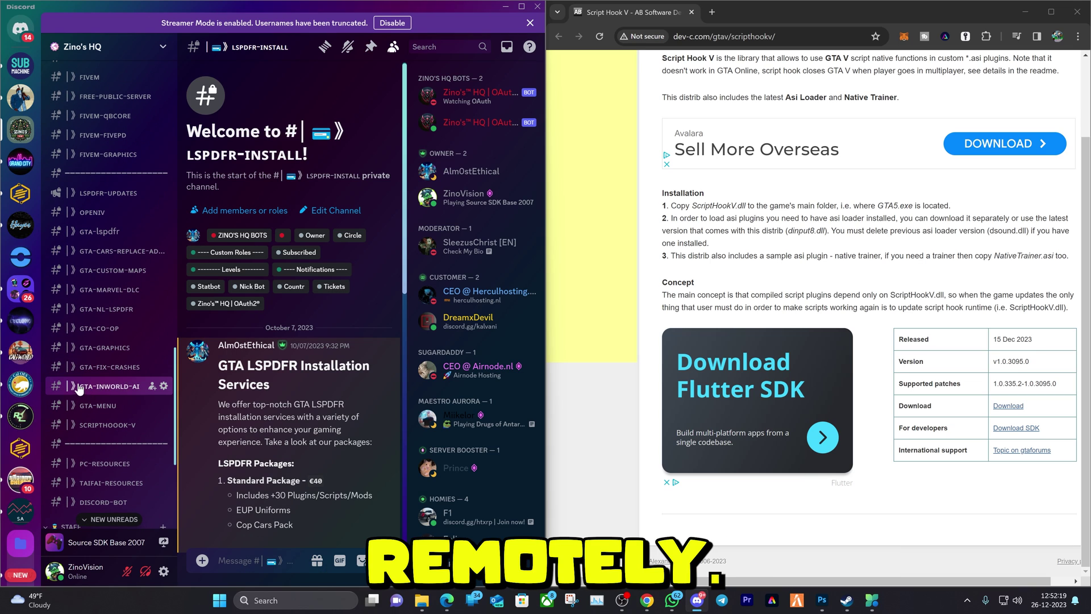
Return to gta-fix-crashes and show the Gameconfig 1.0.3095.0 install post with its links.
left_click(87, 373)
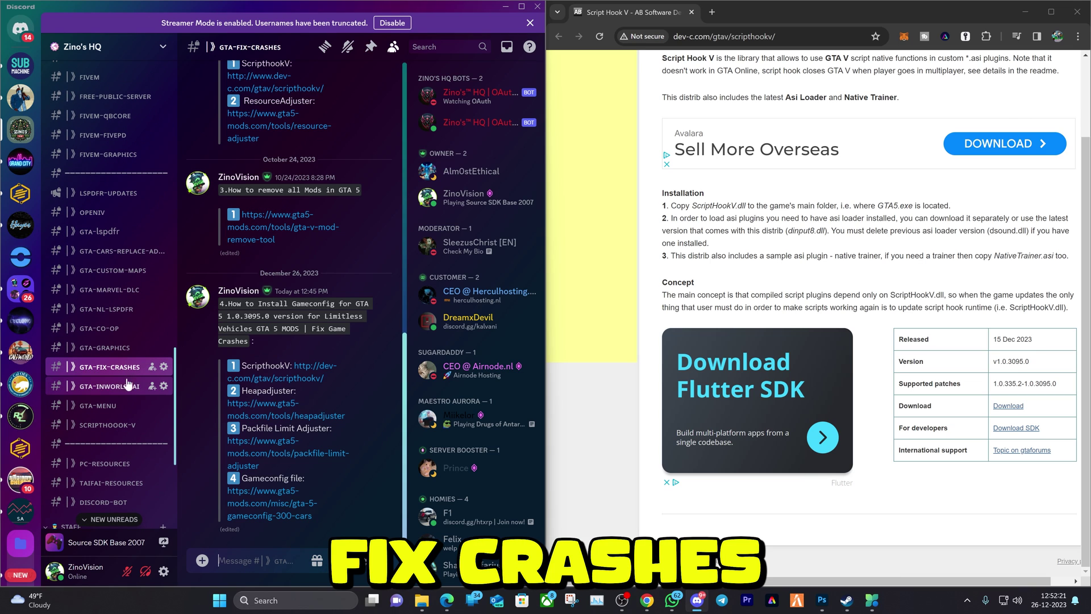
scroll(113, 398, "down", 1)
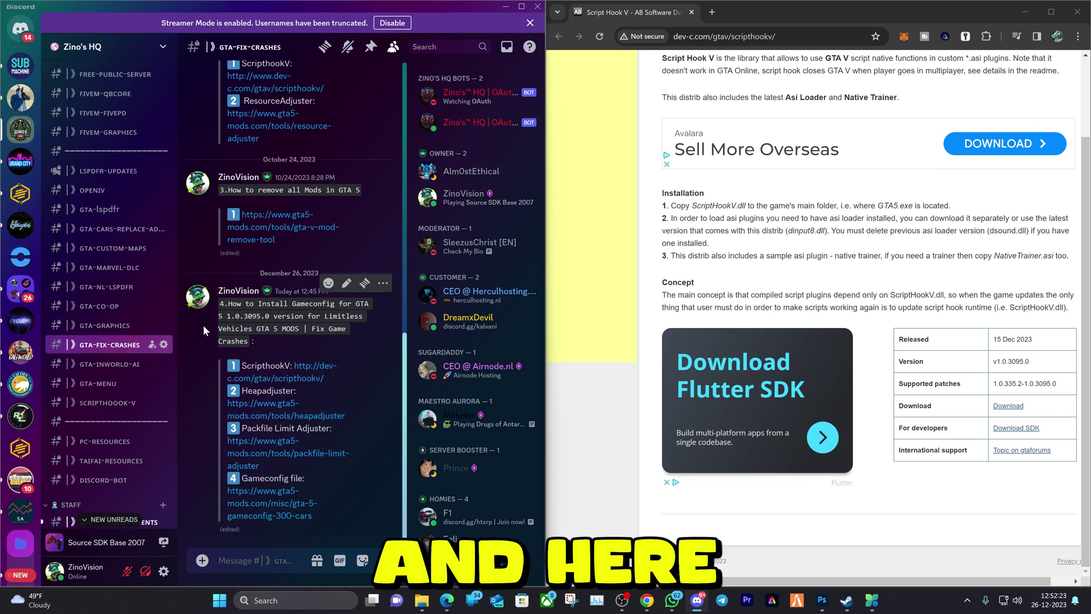
left_click_drag(219, 304, 241, 303)
left_click(241, 303)
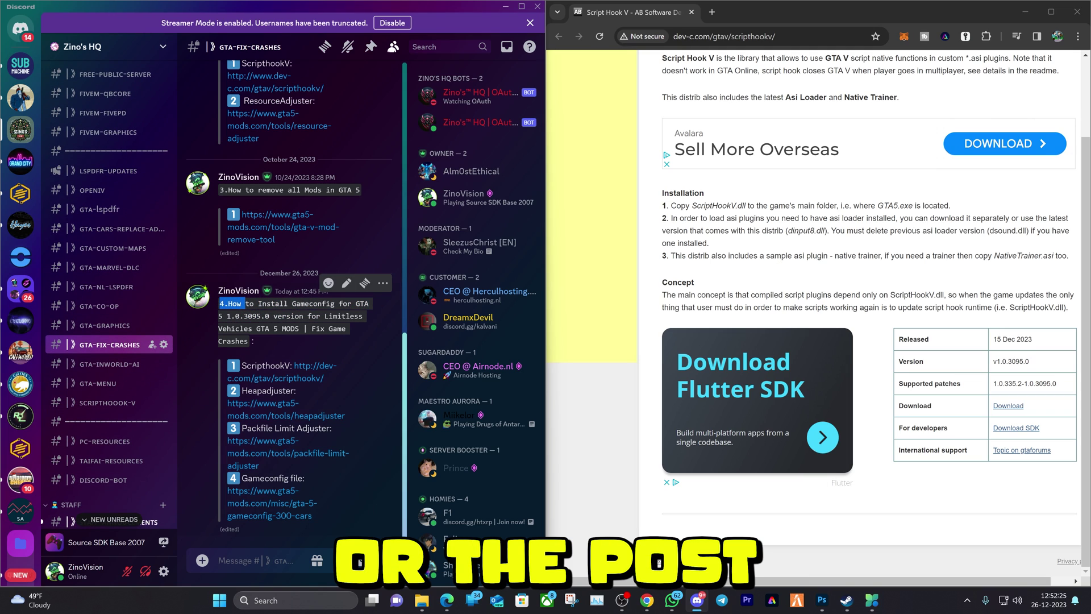
Open the ScriptHookV, HeapAdjuster, Packfile Limit Adjuster and Gameconfig links in Chrome tabs.
left_click(327, 374)
left_click(259, 414)
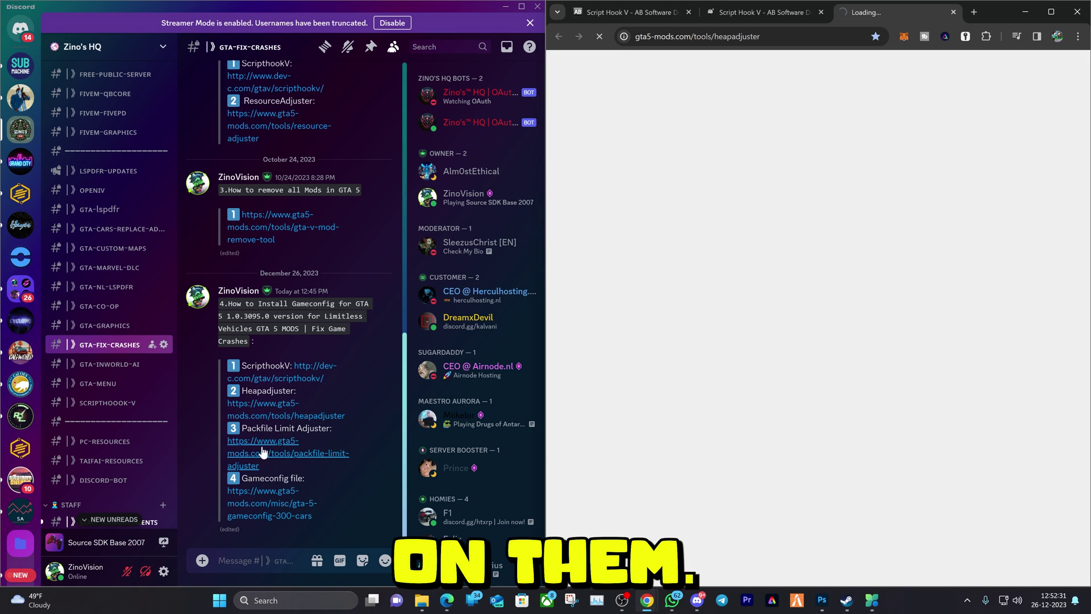
left_click(262, 454)
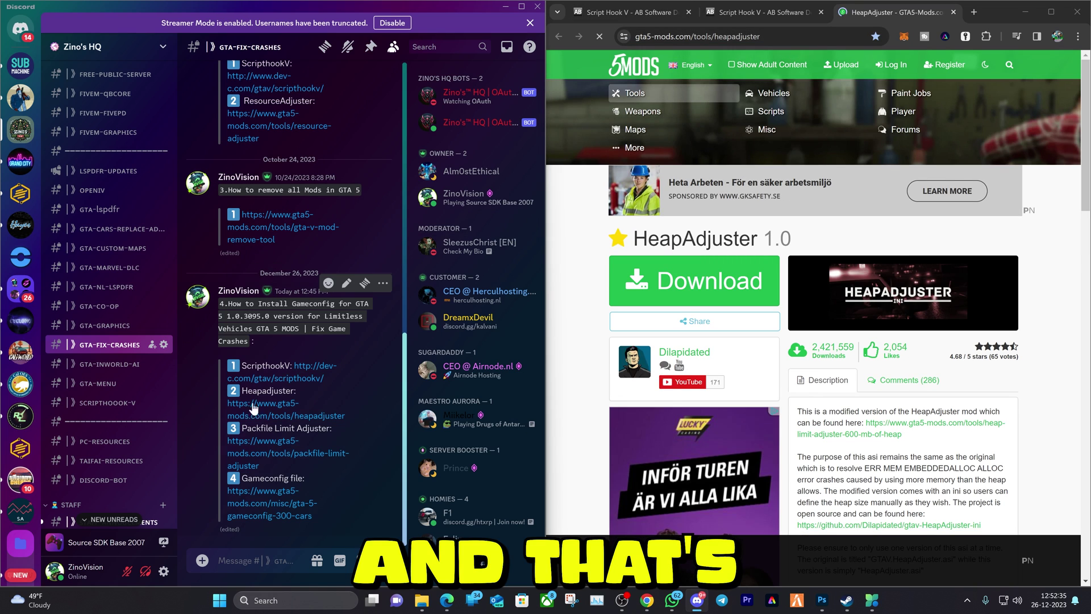
left_click(261, 453)
left_click(258, 517)
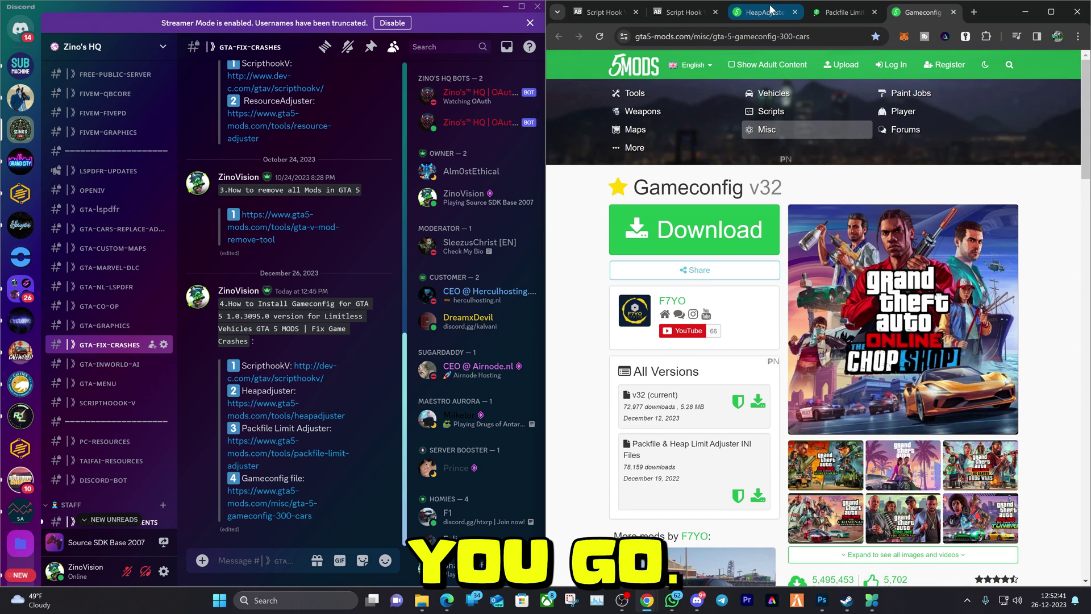
Download all four mod archives into Downloads\fix crashes, keeping the blocked ScriptHookV zip.
left_click(636, 13)
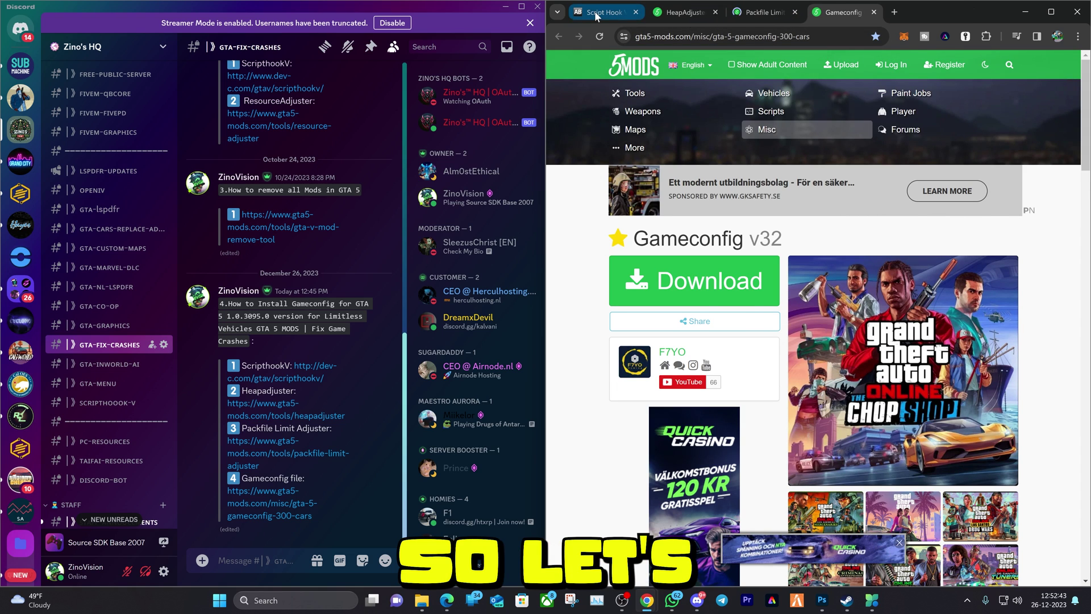
left_click(611, 13)
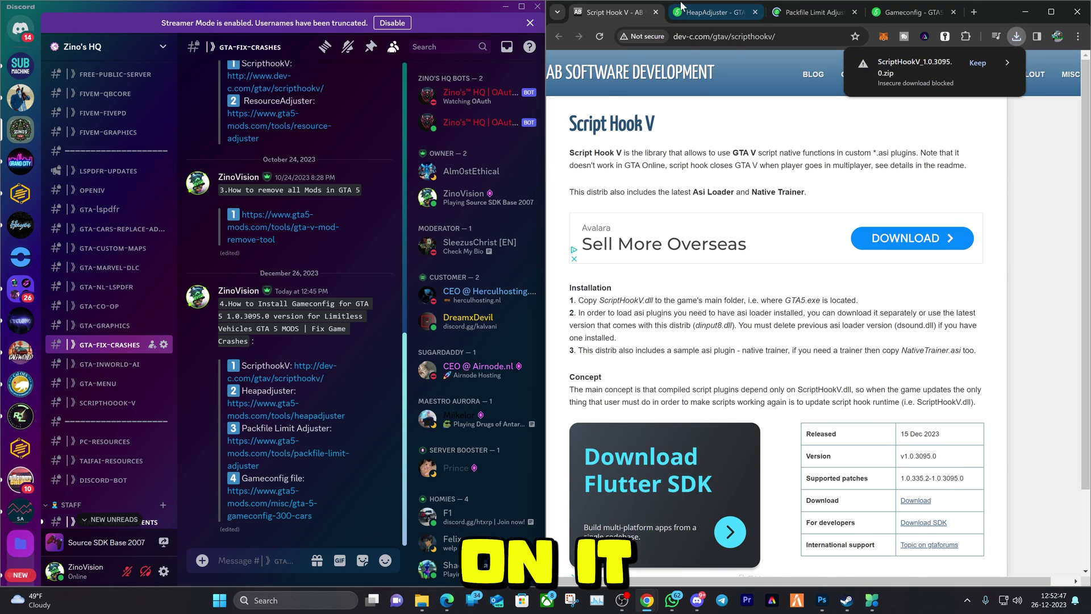
left_click(708, 12)
left_click(683, 296)
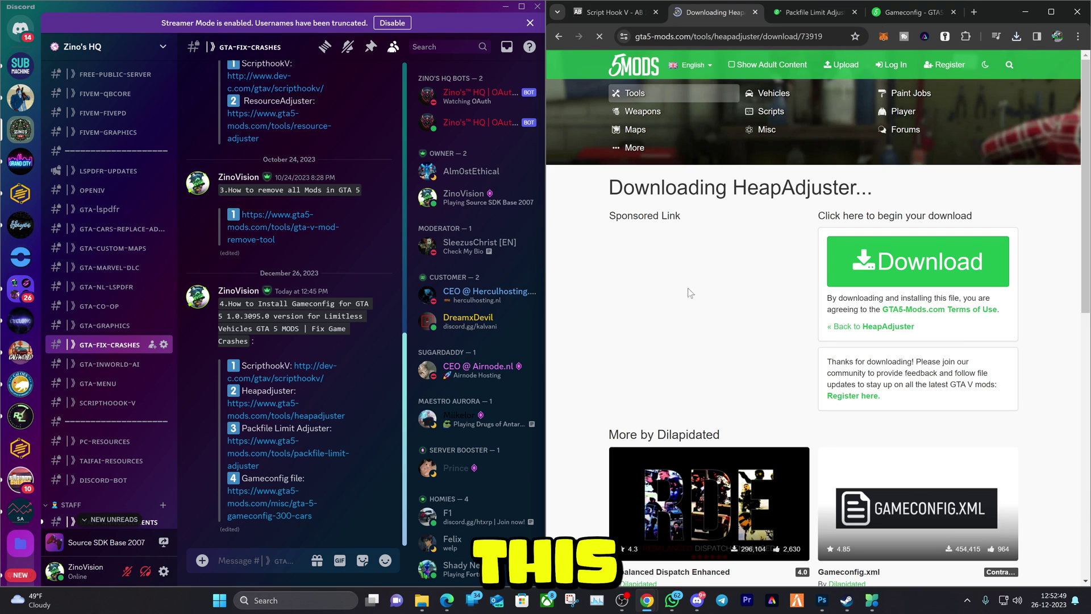
left_click(799, 14)
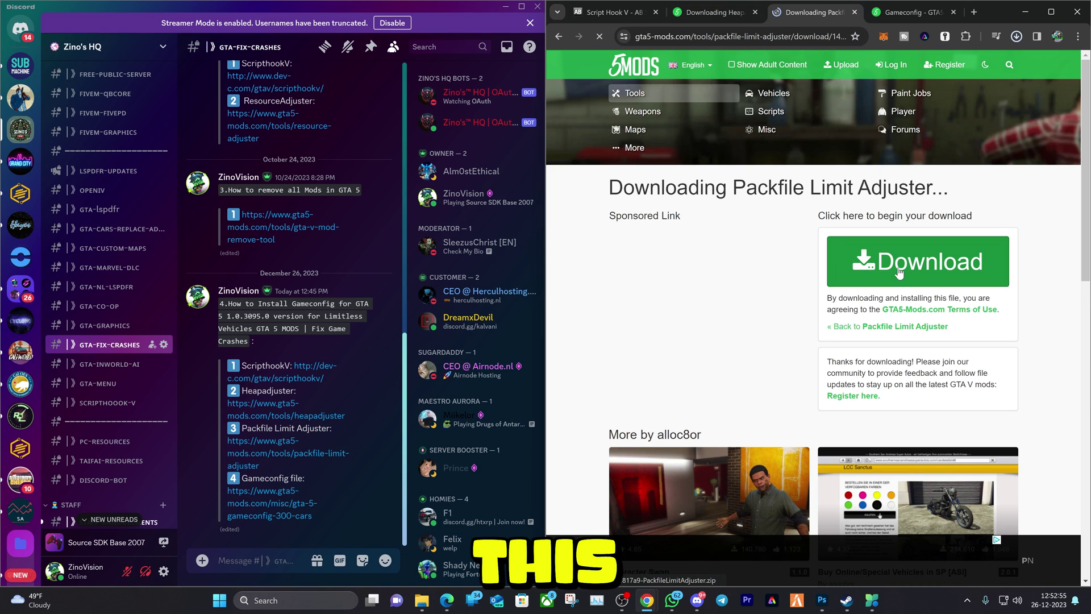
left_click(921, 15)
left_click(739, 281)
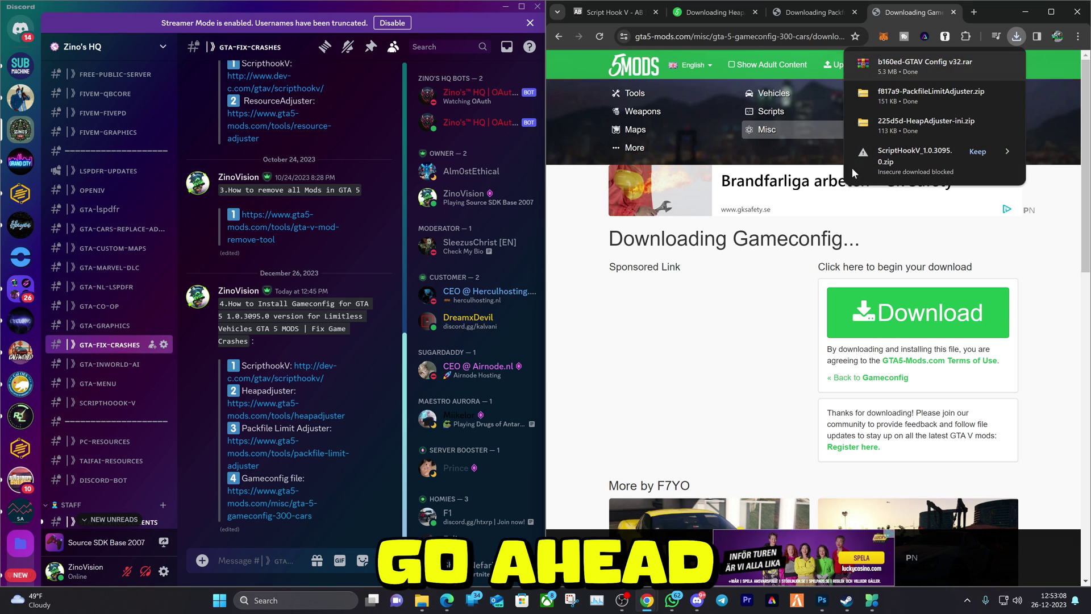
left_click(973, 152)
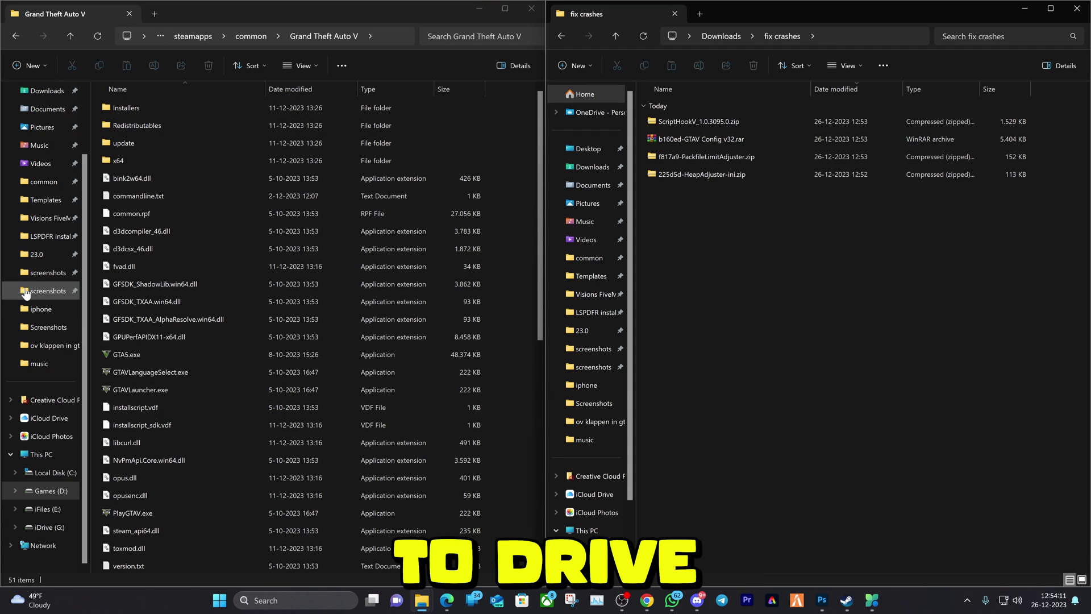
left_click(968, 601)
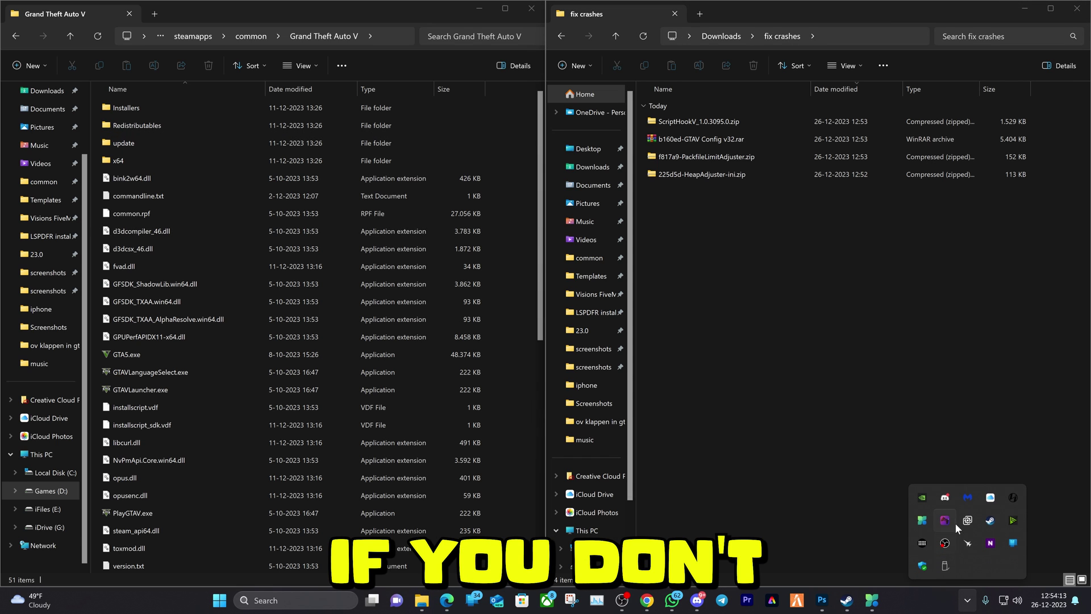
Open Steam's Library and browse Grand Theft Auto V's local files via Manage.
left_click(991, 521)
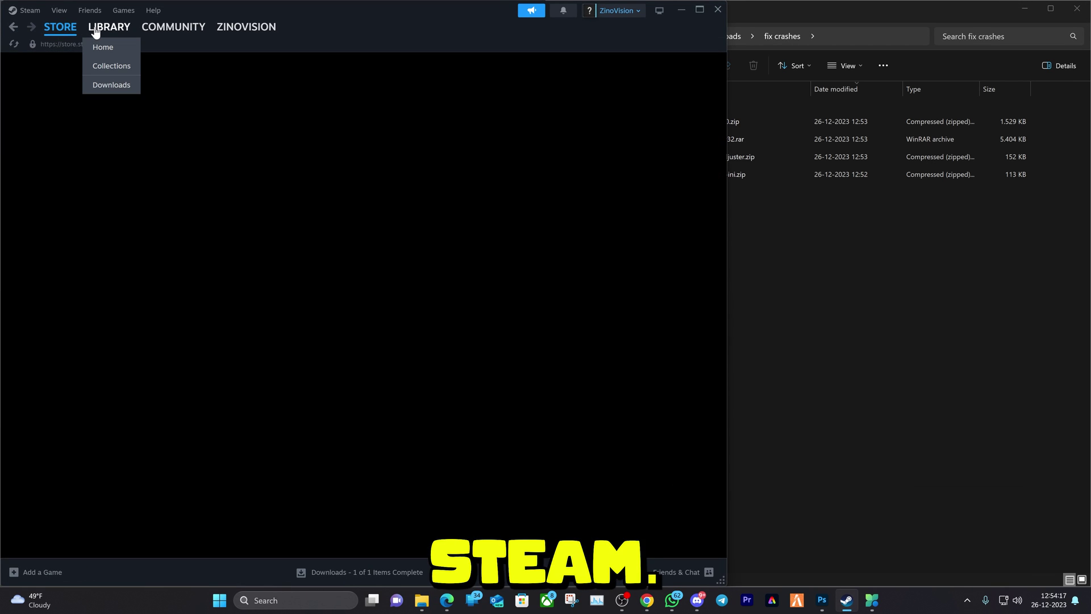
left_click(95, 28)
right_click(23, 168)
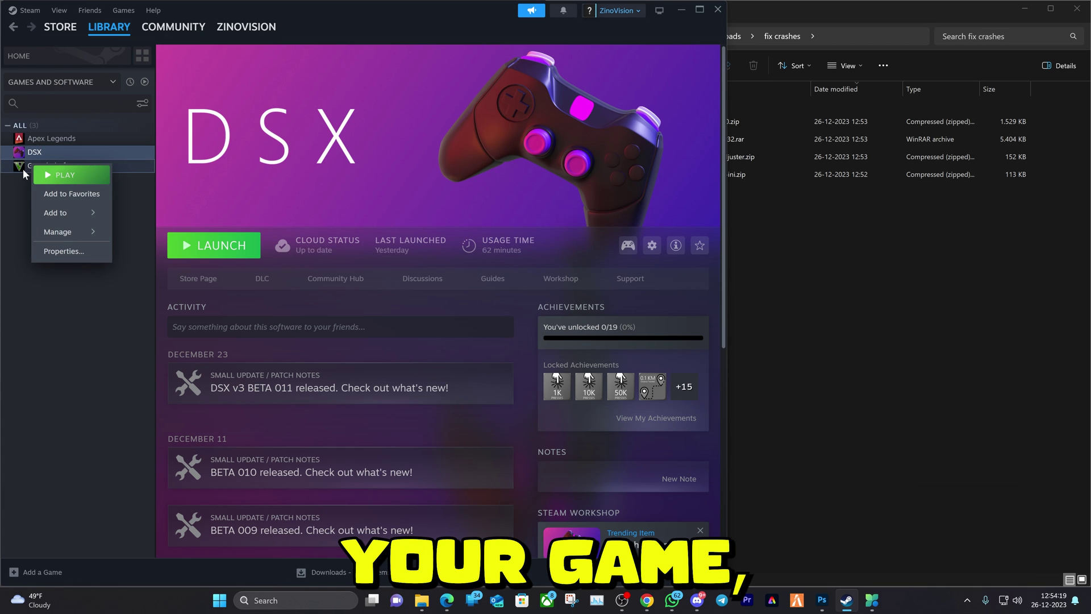
left_click(23, 173)
right_click(49, 170)
mouse_move(71, 236)
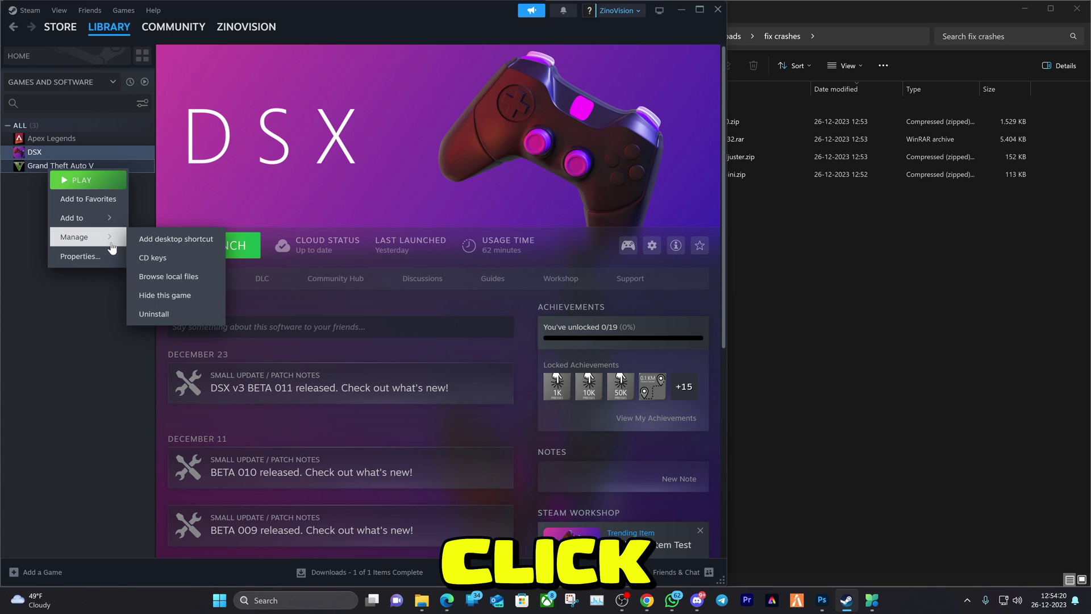
left_click(180, 277)
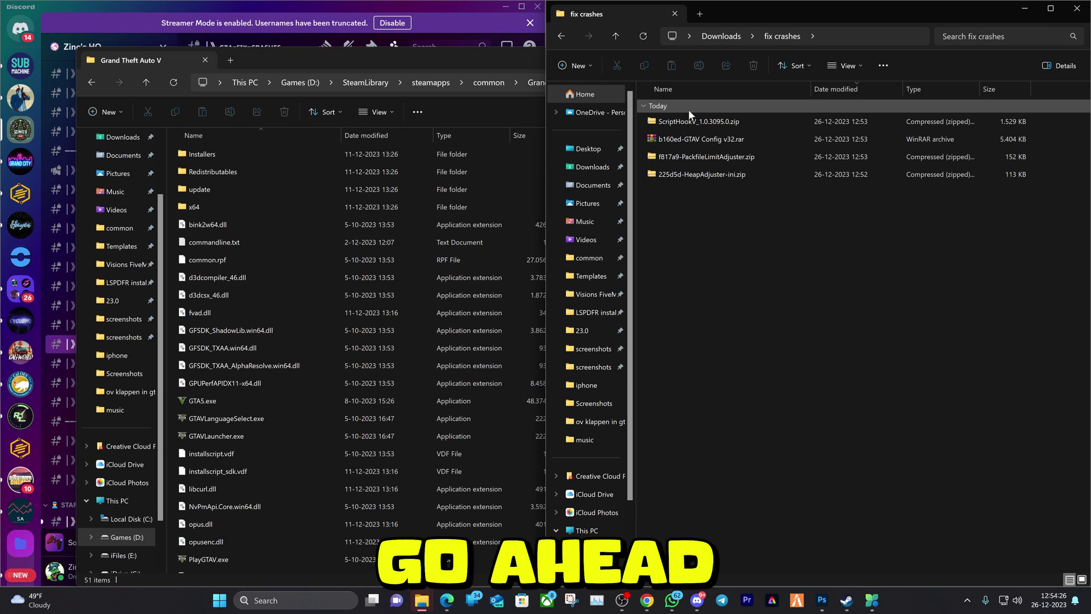
Copy ScriptHookV.dll and dinput8.dll from the ScriptHookV zip's bin folder into the Grand Theft Auto V folder.
double_click(688, 109)
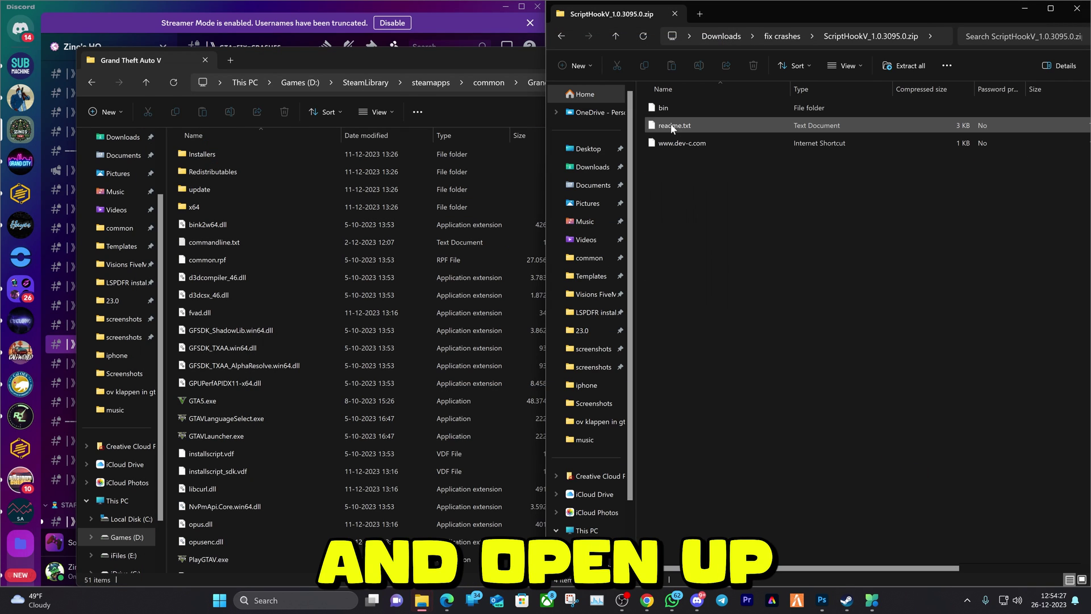
double_click(681, 108)
left_click(693, 143)
left_click(693, 109, "ctrl")
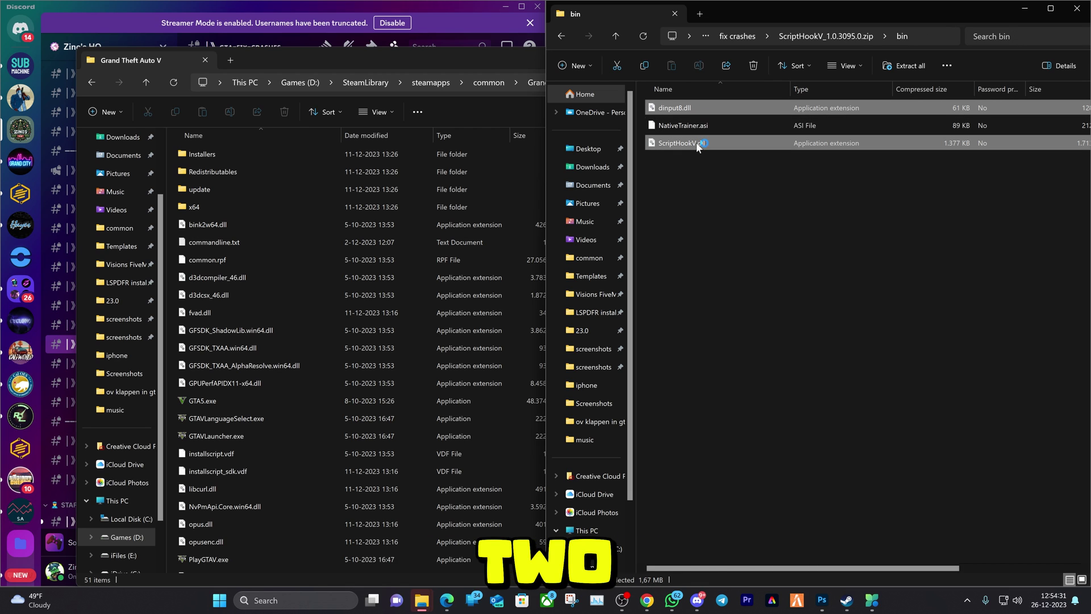
left_click_drag(695, 146, 375, 472)
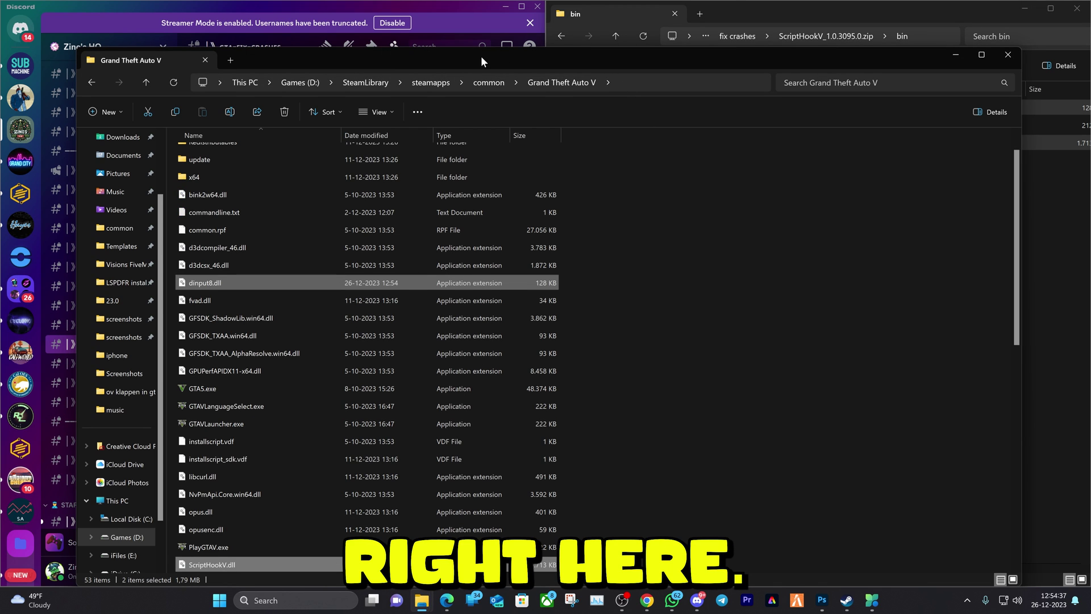
Copy HeapAdjuster.asi and HeapAdjuster.ini from the HeapAdjuster zip into the game folder.
left_click_drag(483, 55, 367, 32)
left_click(557, 38)
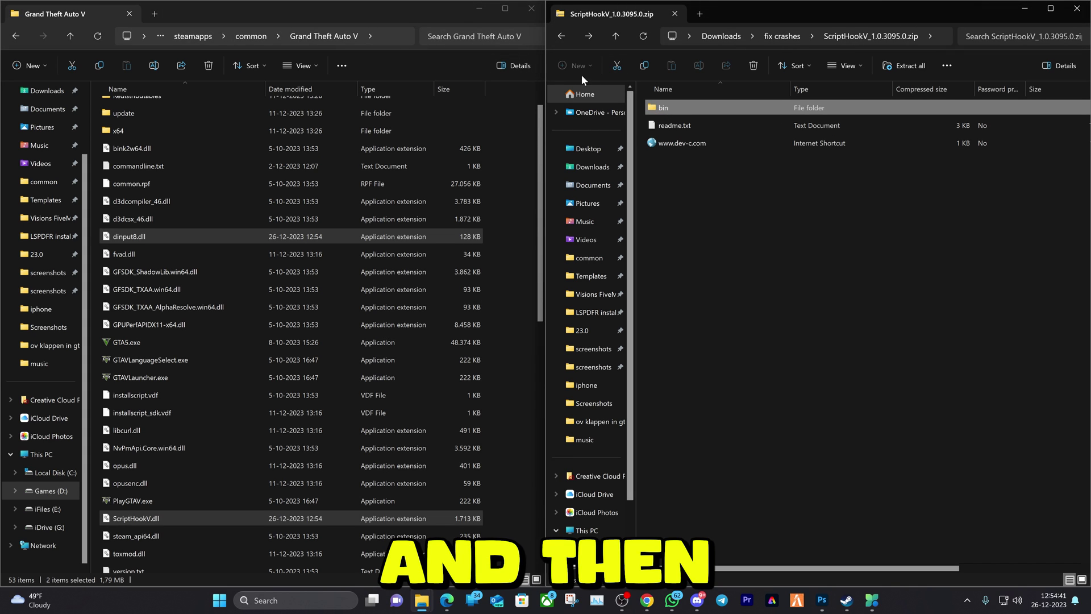
left_click(561, 35)
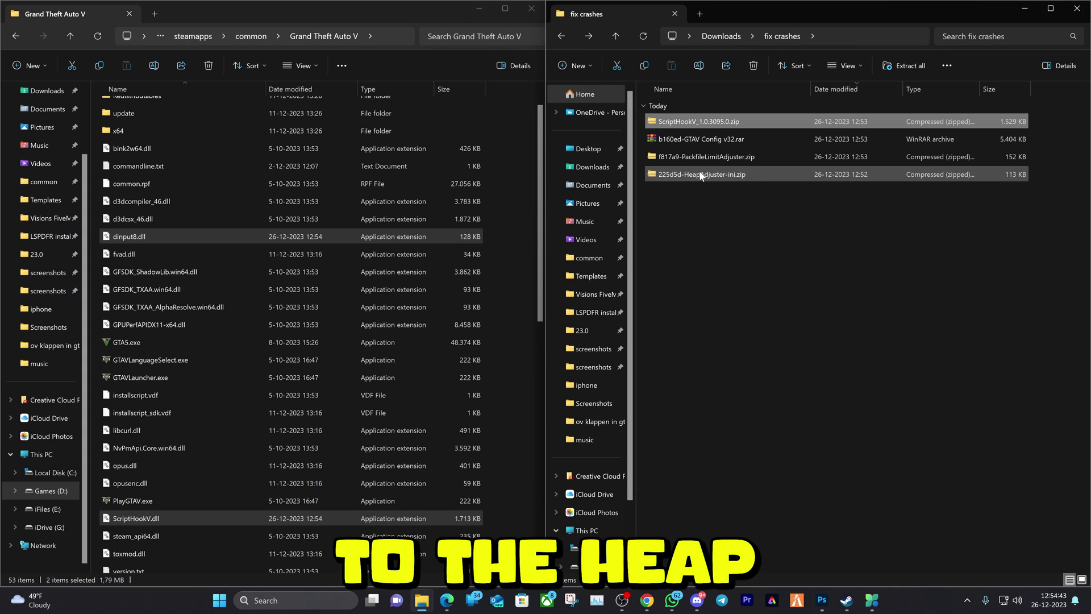
double_click(676, 175)
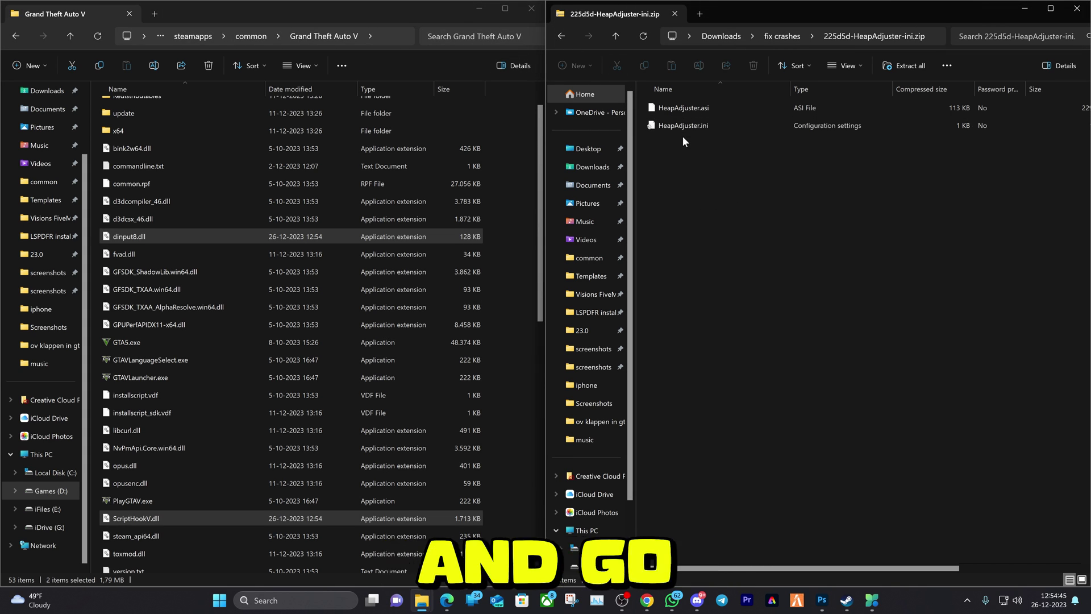
key("ctrl+a")
left_click_drag(695, 111, 502, 381)
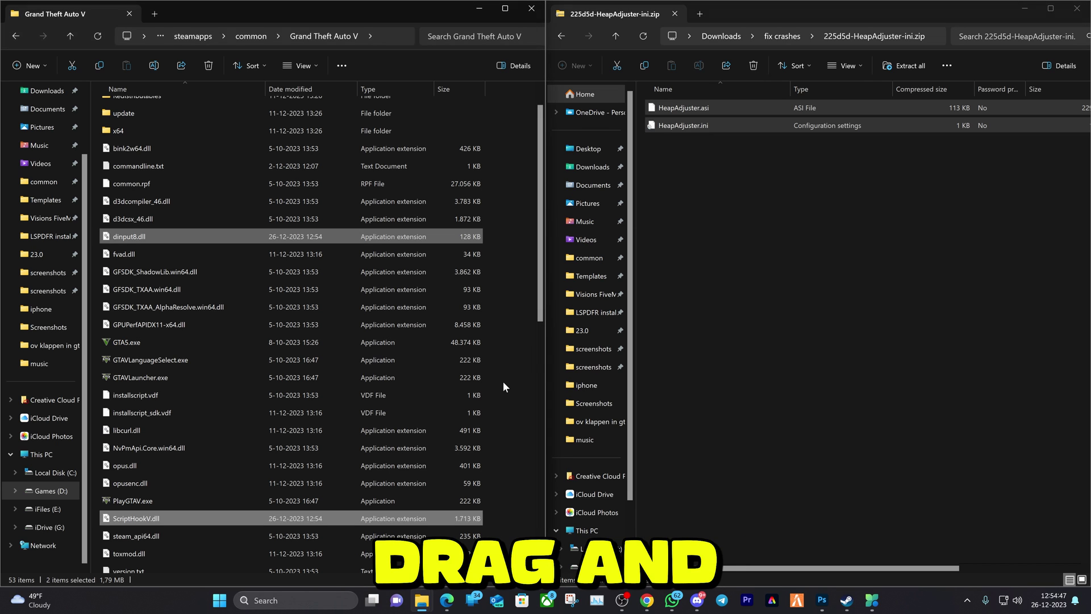
Copy both PackfileLimitAdjuster files from f817a9-PackfileLimitAdjuster.zip into the Grand Theft Auto V folder.
left_click(560, 37)
double_click(679, 152)
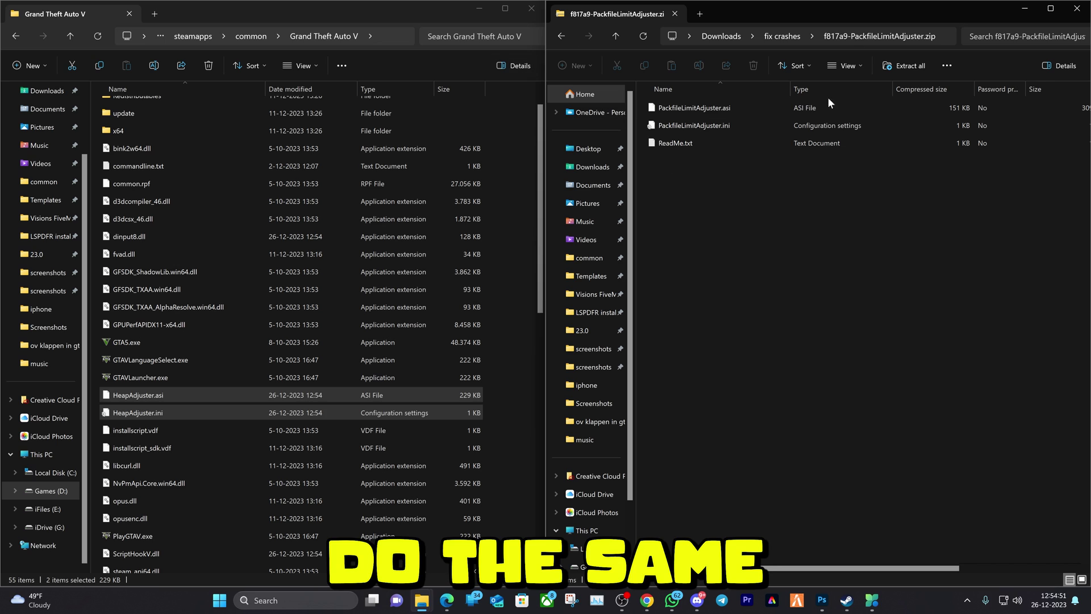
left_click_drag(641, 100, 672, 128)
left_click_drag(673, 126, 489, 287)
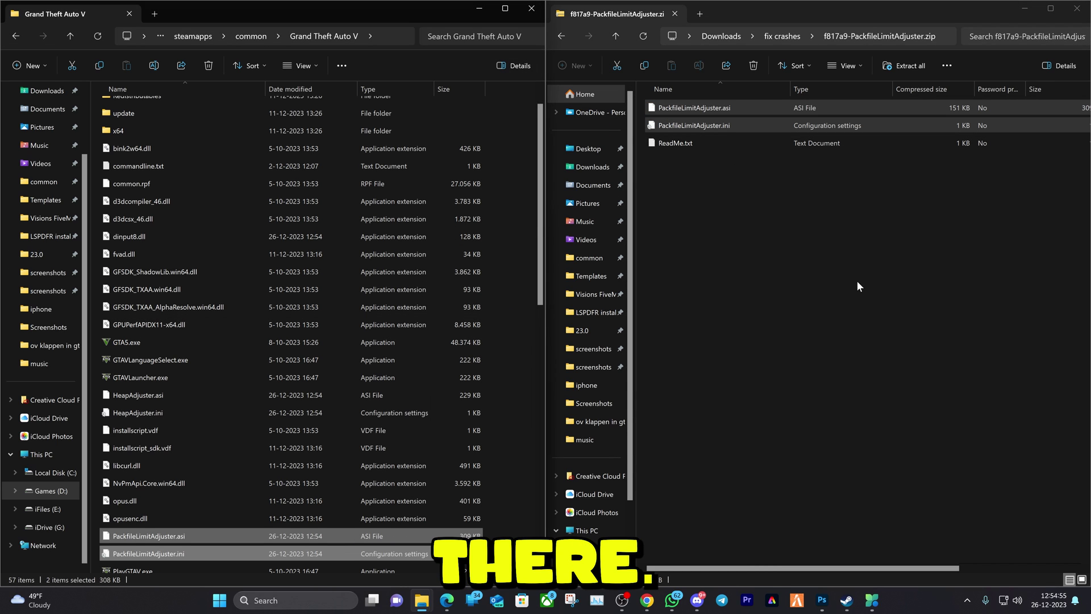
Extract b160ed-GTAV Config v32.rar with WinRAR into its own folder, then launch OpenIV from Start.
left_click(561, 35)
right_click(684, 141)
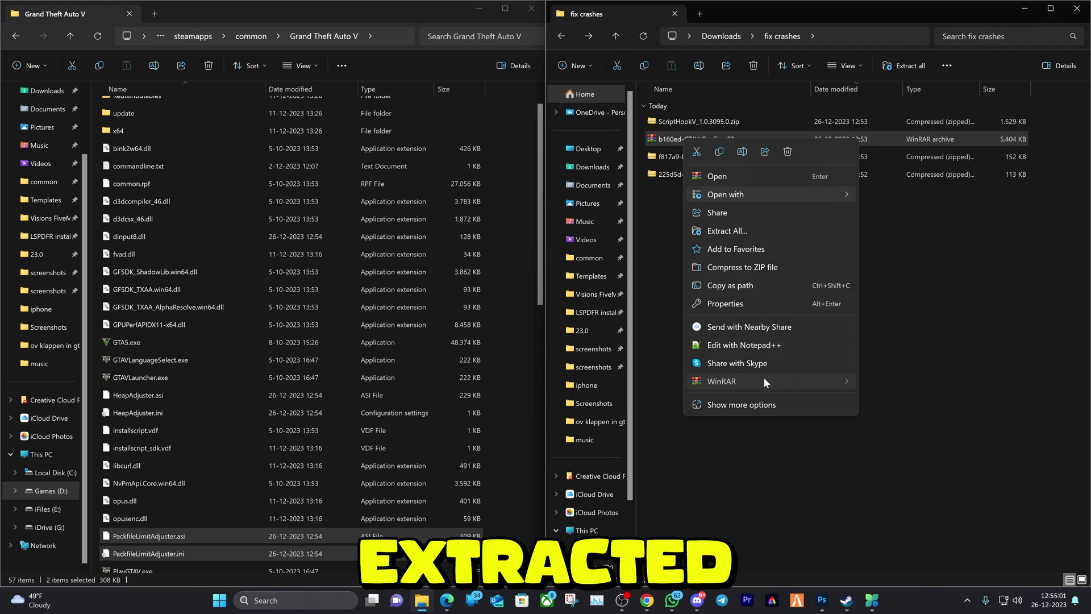
mouse_move(763, 379)
left_click(938, 412)
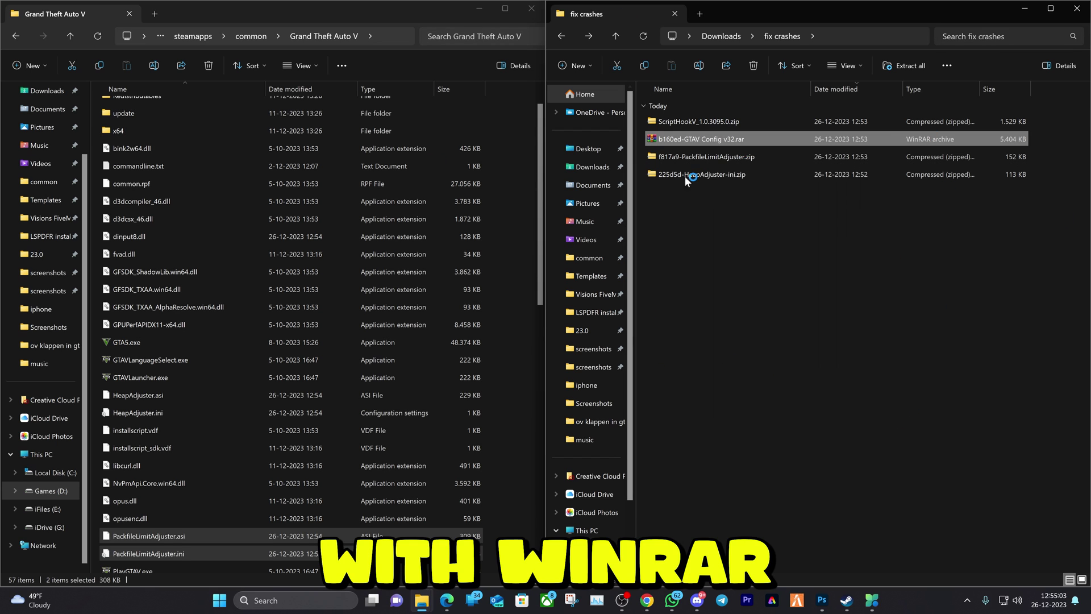
left_click(219, 601)
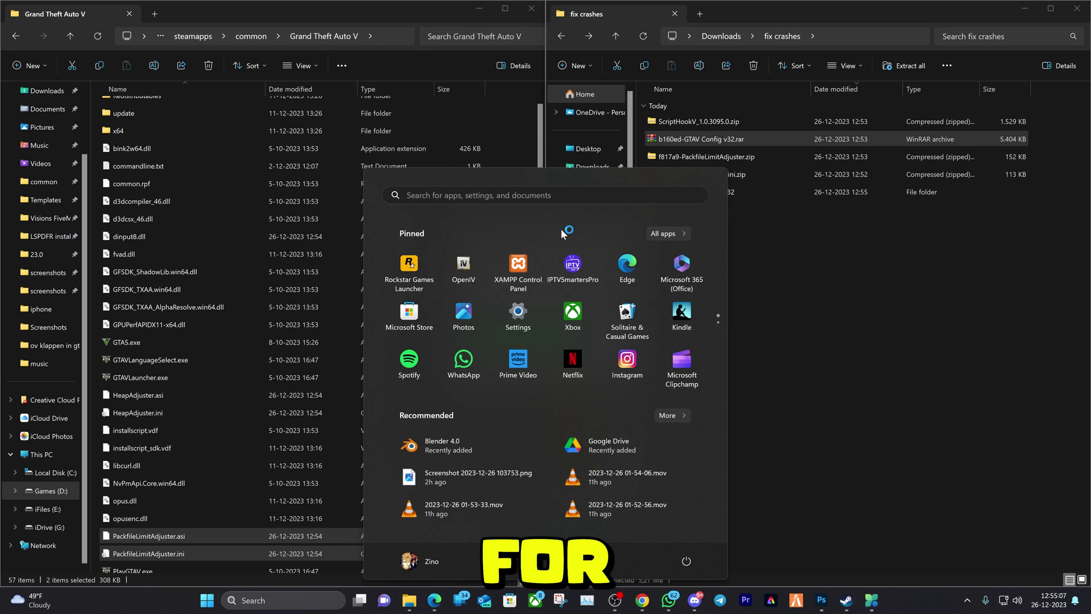
left_click(819, 112)
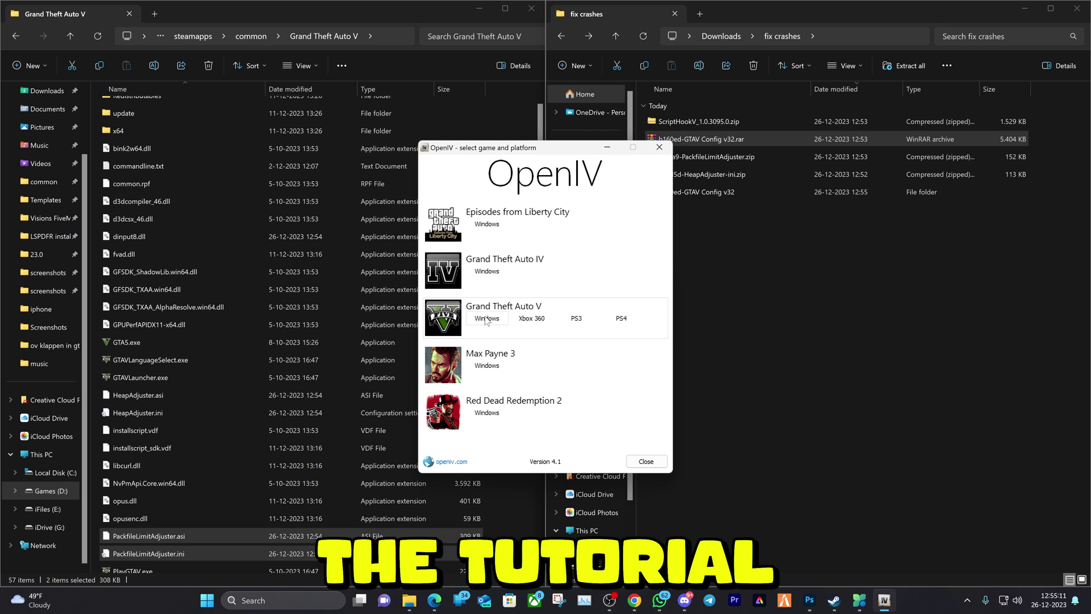
Load Grand Theft Auto V for Windows in OpenIV and open the Tools menu.
left_click(487, 317)
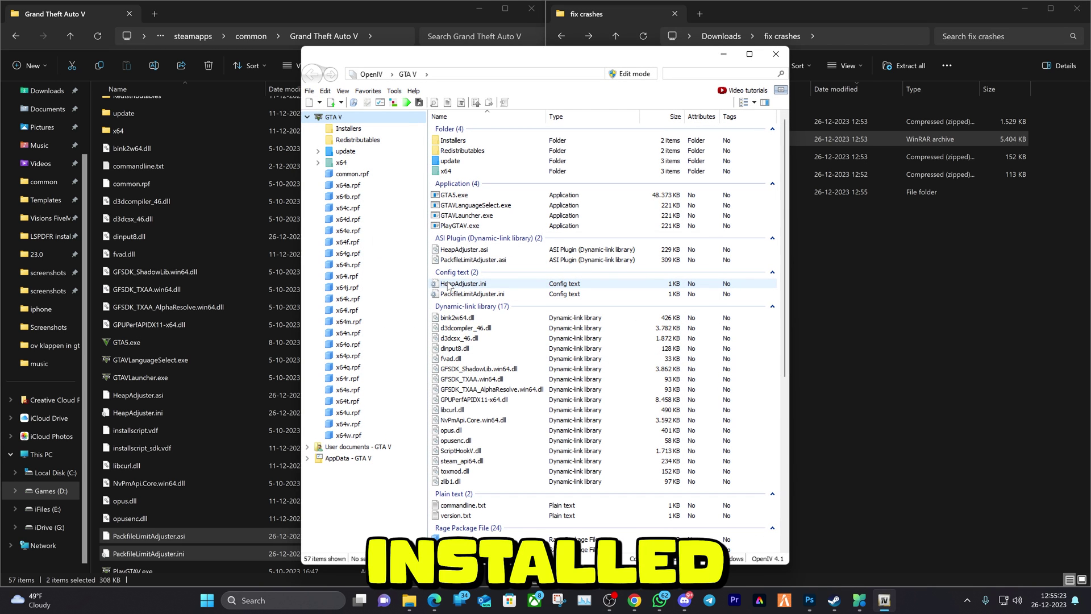
left_click(396, 92)
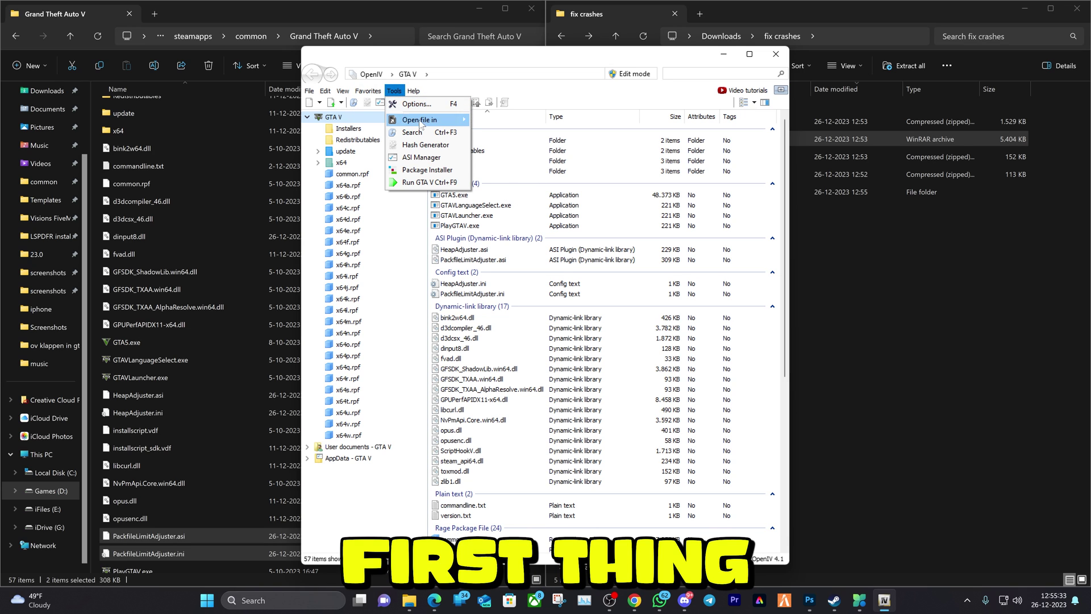
In ASI Manager, install OpenIV.ASI, agreeing to create the mods folder, and install openCamera.
key("Escape")
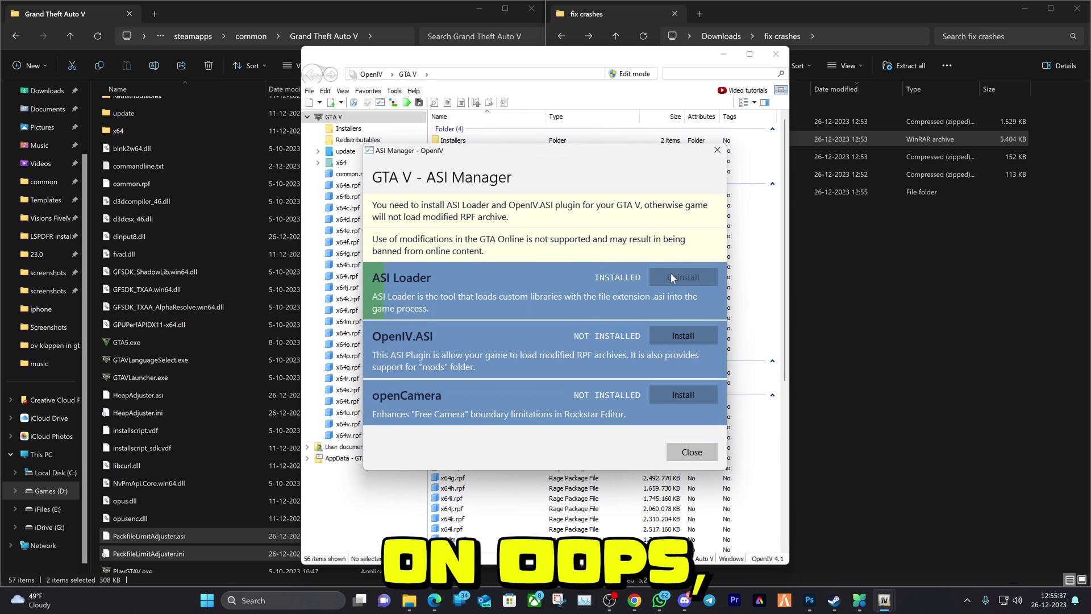
left_click(667, 334)
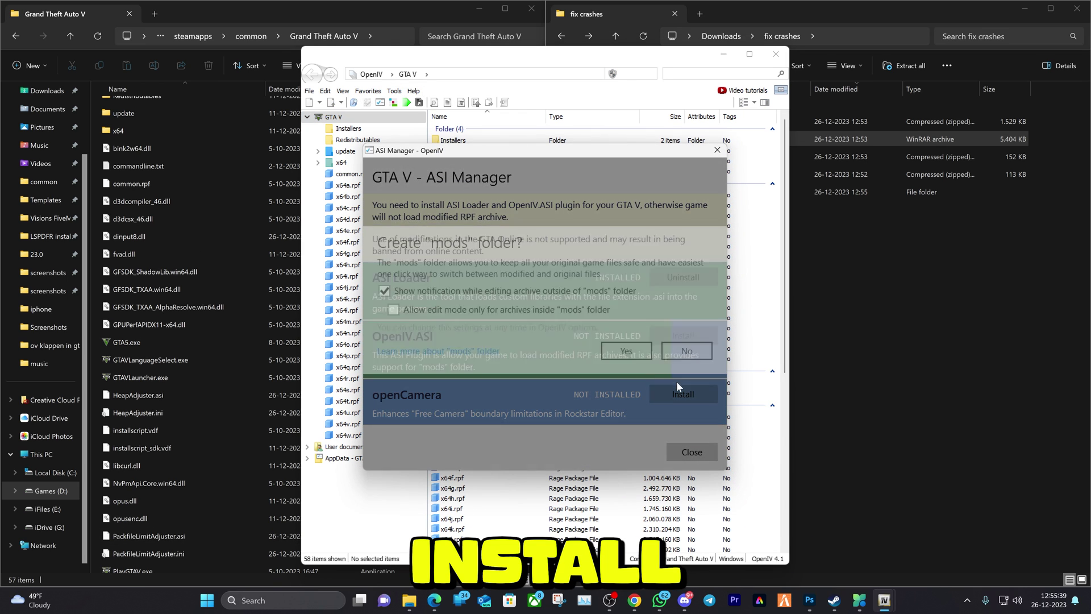
left_click(627, 358)
left_click(682, 394)
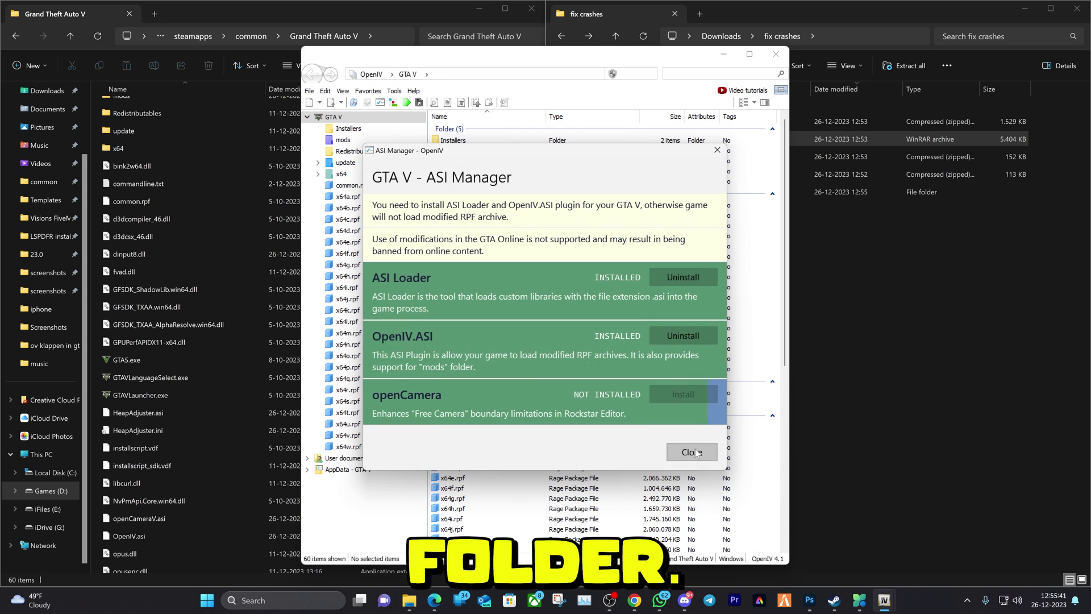
left_click(692, 452)
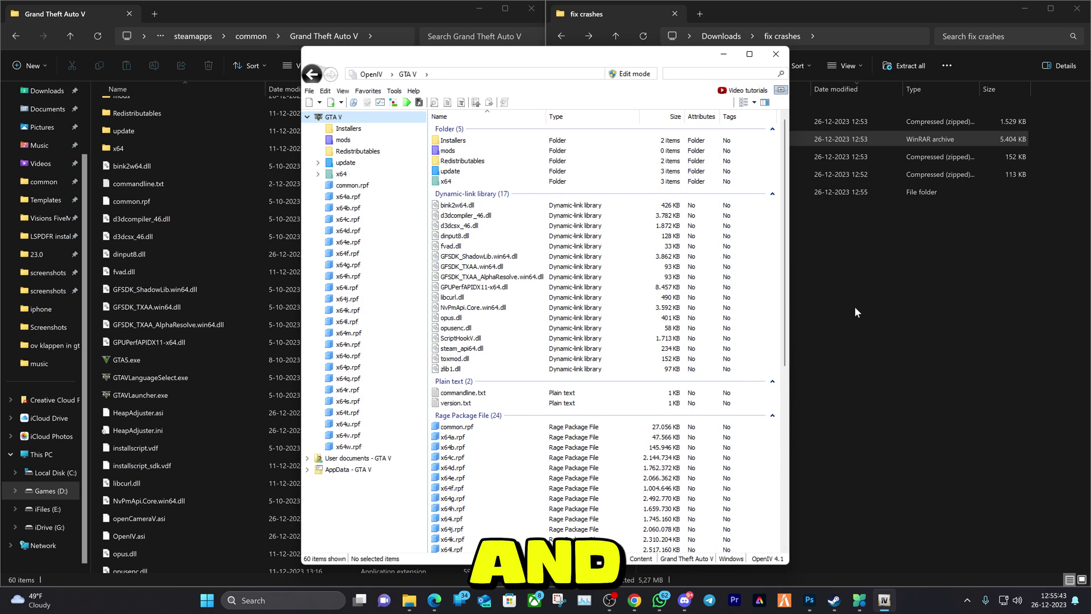
Bring OpenIV forward, check the mods folder's contents, then return to the GTA V folder.
left_click(855, 305)
left_click(435, 60)
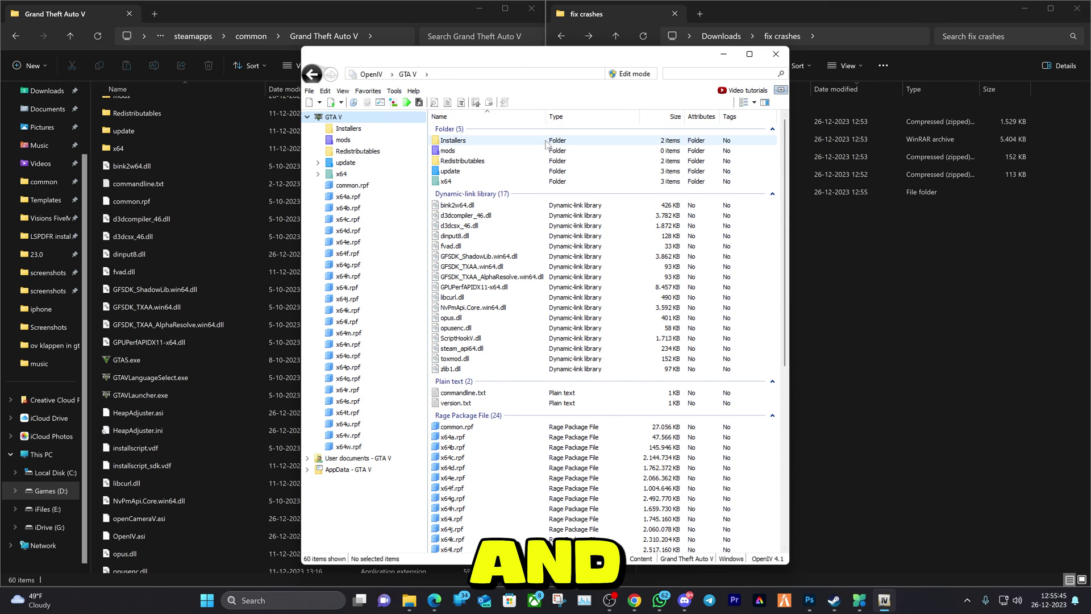
double_click(456, 150)
left_click(320, 71)
Browse into update\update.rpf\common\data, where gameconfig.xml is listed.
double_click(517, 172)
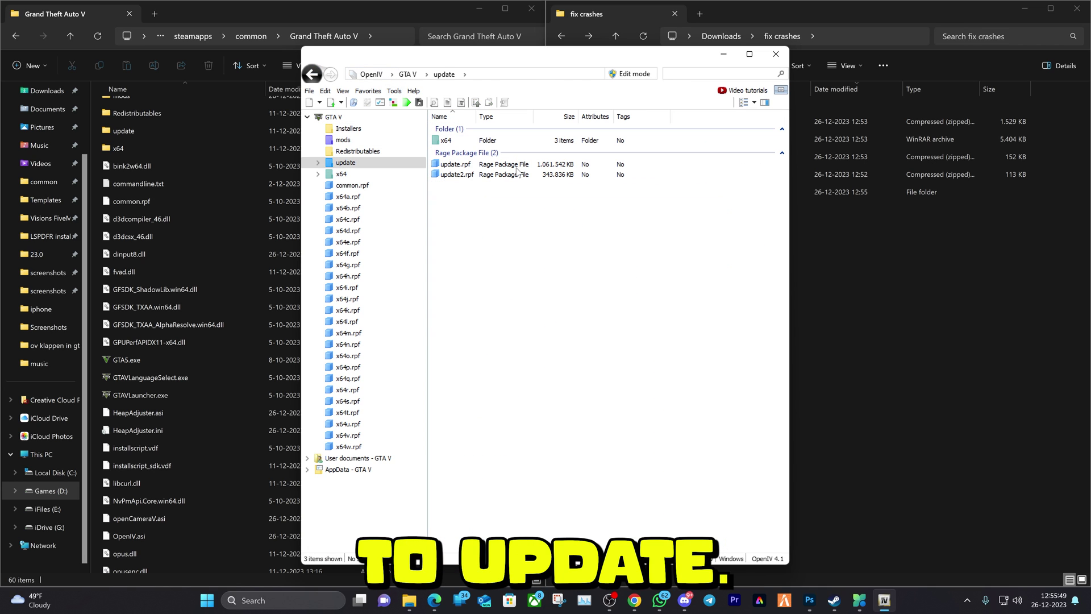
double_click(457, 165)
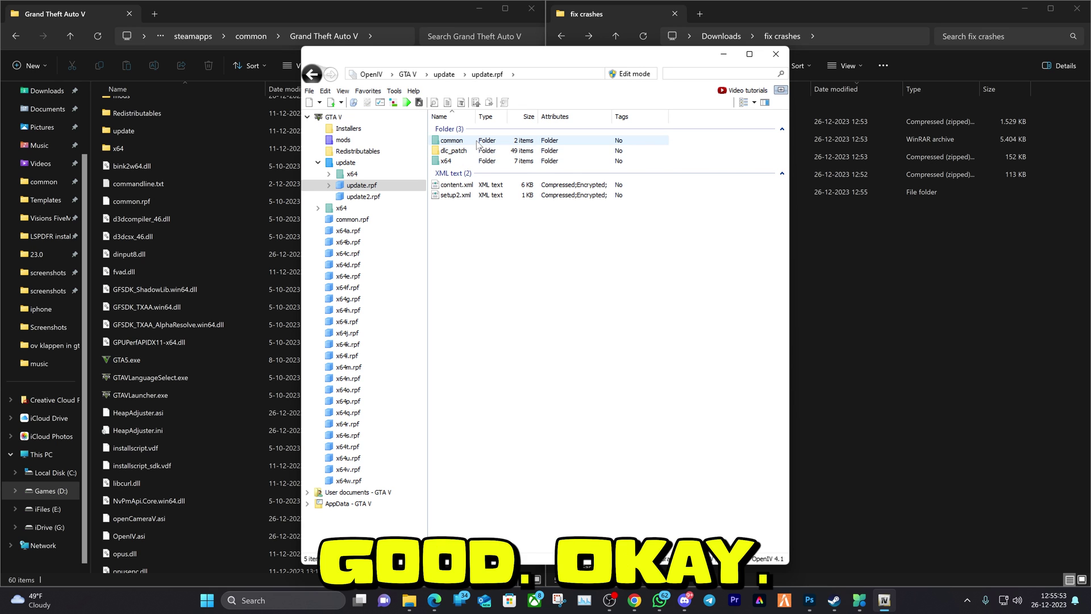
double_click(478, 142)
double_click(478, 143)
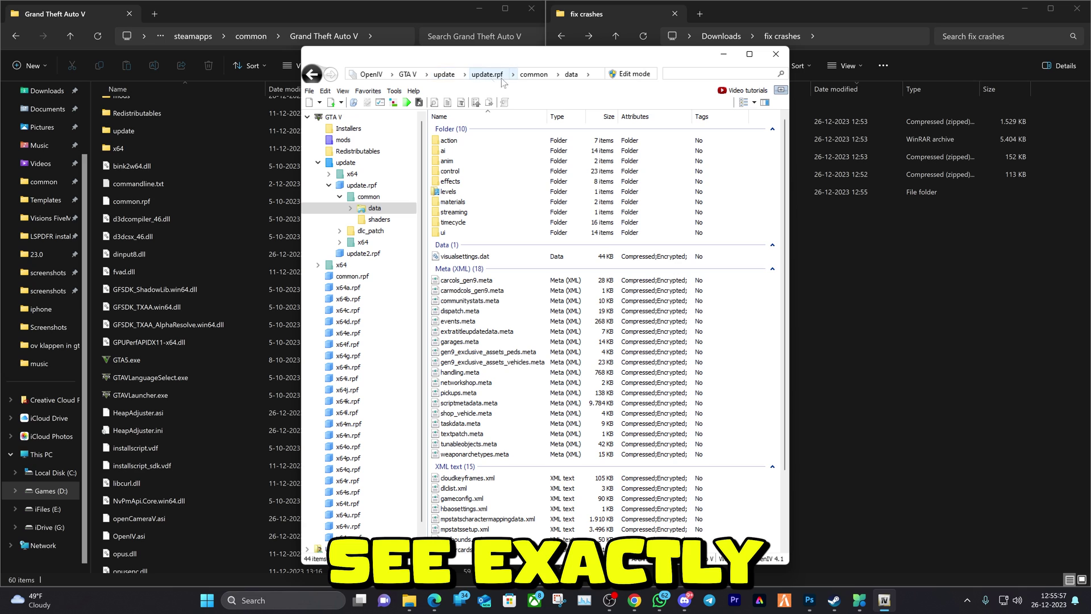
Turn on edit mode, copy update.rpf into the mods folder, and select its gameconfig.xml.
left_click(632, 76)
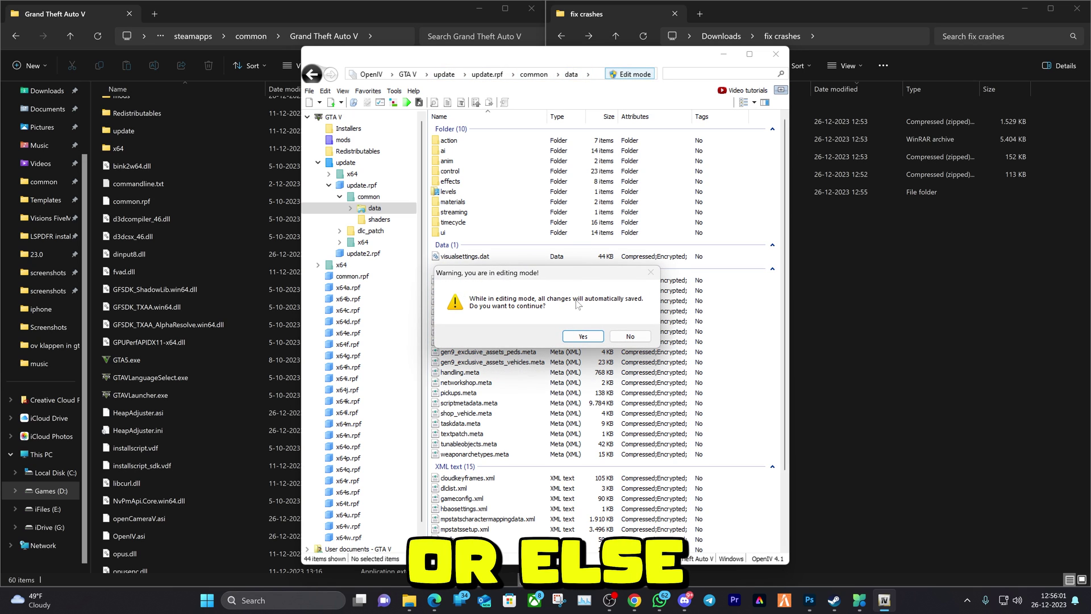
left_click(580, 337)
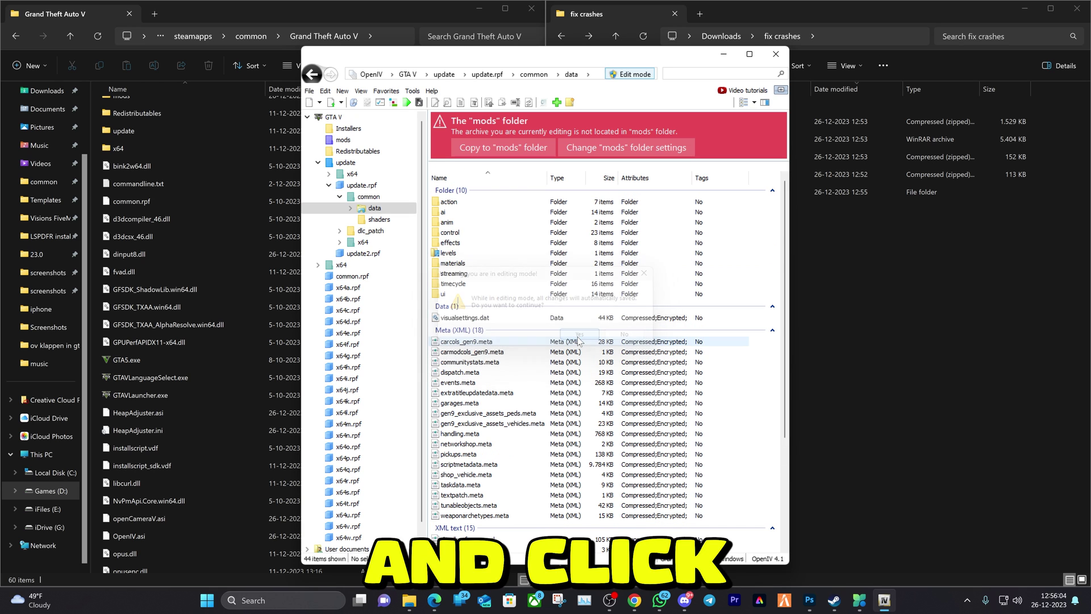
left_click(500, 148)
scroll(511, 369, "down", 2)
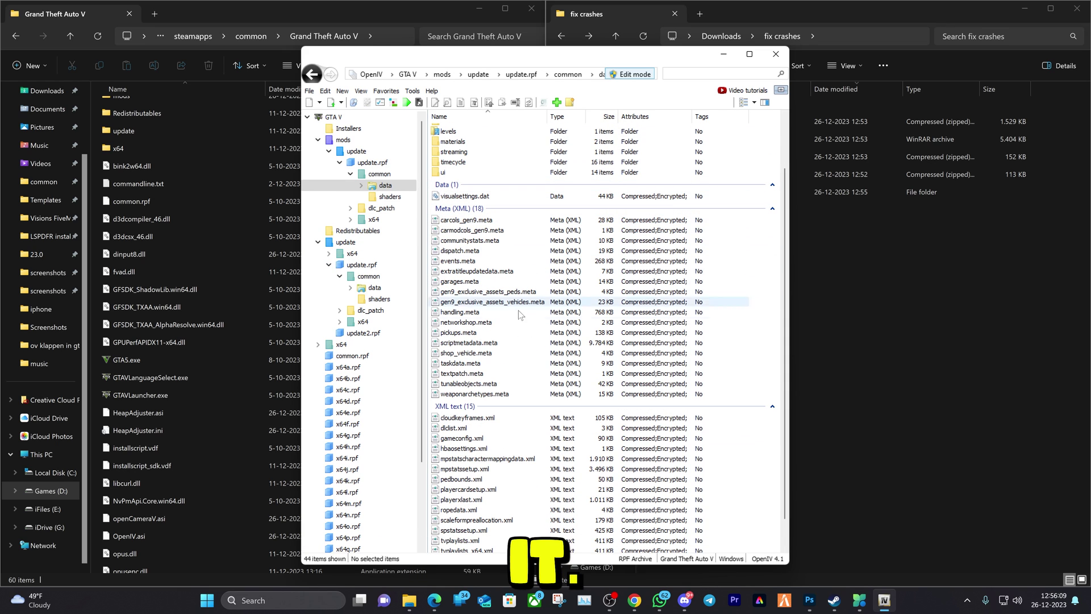
left_click(450, 439)
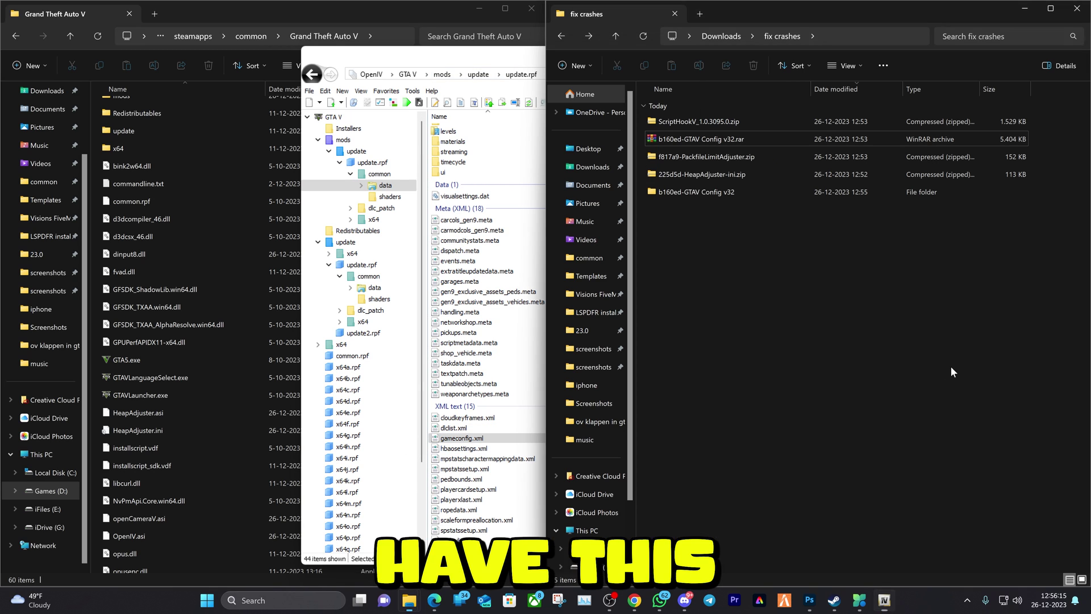
Navigate to b160ed-GTAV Config v32 > Gta Config v32 for v 1.0.3095 > For More Mods > Stock Traffic (Means Gta base).
double_click(680, 192)
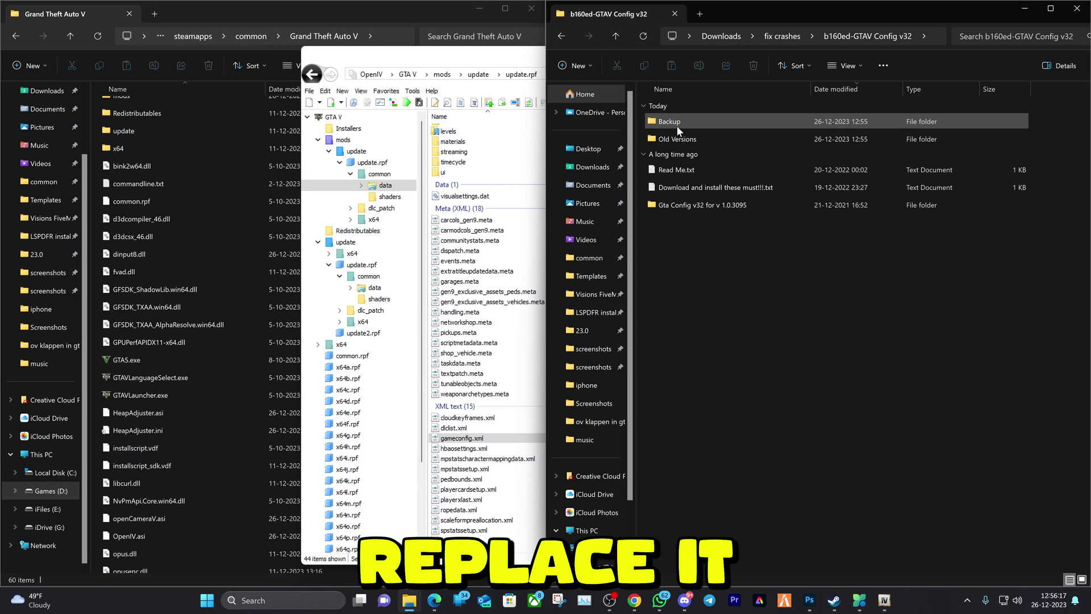
double_click(669, 200)
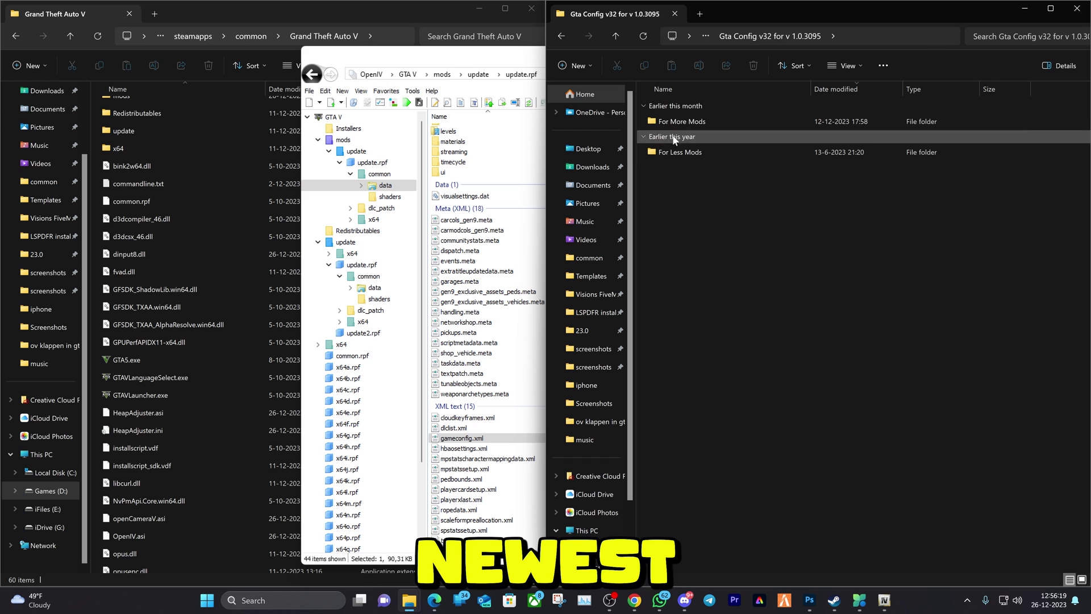
double_click(681, 122)
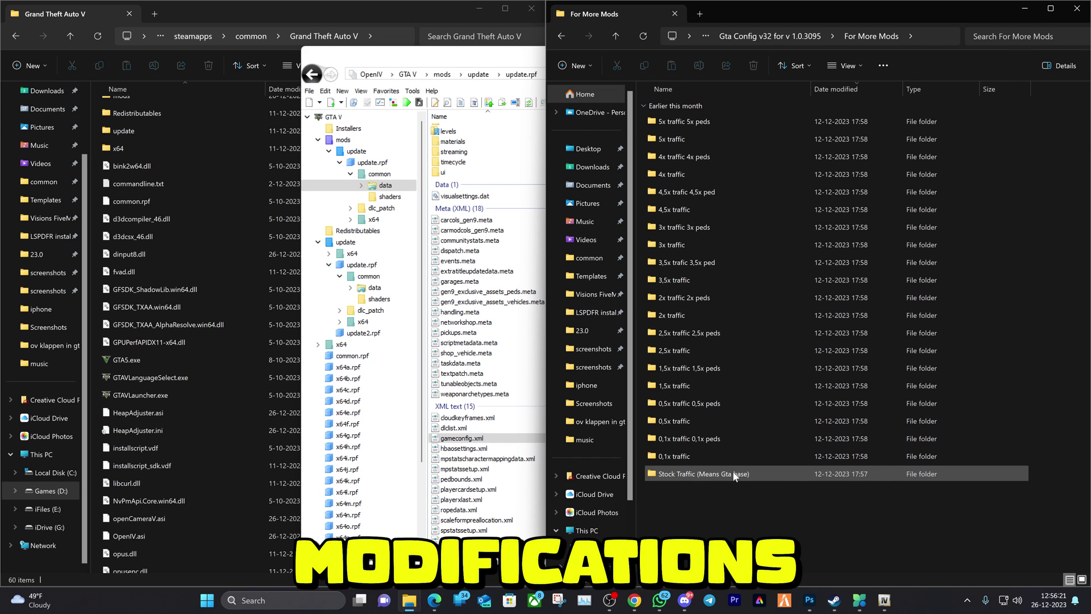
left_click(675, 476)
double_click(674, 474)
Drag the Stock Traffic gameconfig.xml into OpenIV's data folder, replacing the existing file.
left_click(697, 120)
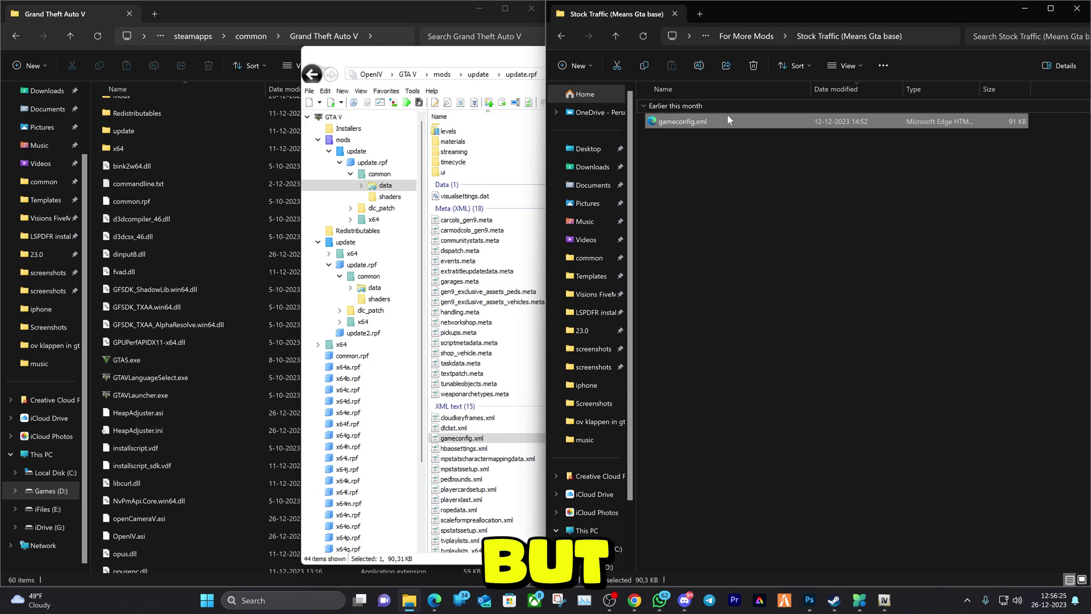
left_click_drag(728, 116, 514, 273)
left_click_drag(481, 484, 481, 485)
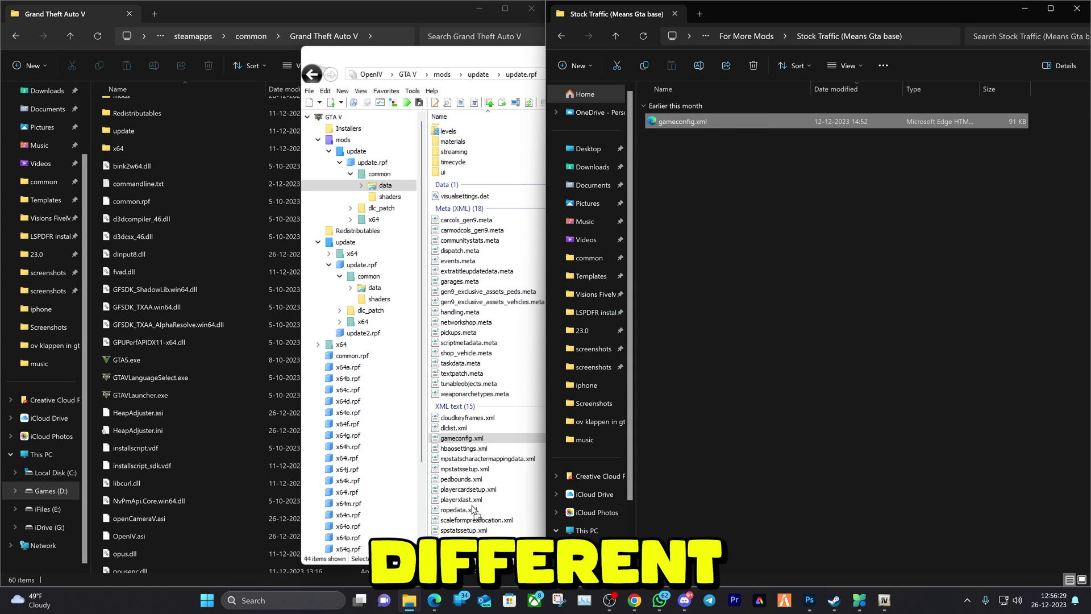
Close OpenIV and take the Explorer window back to the For More Mods folder.
left_click(471, 60)
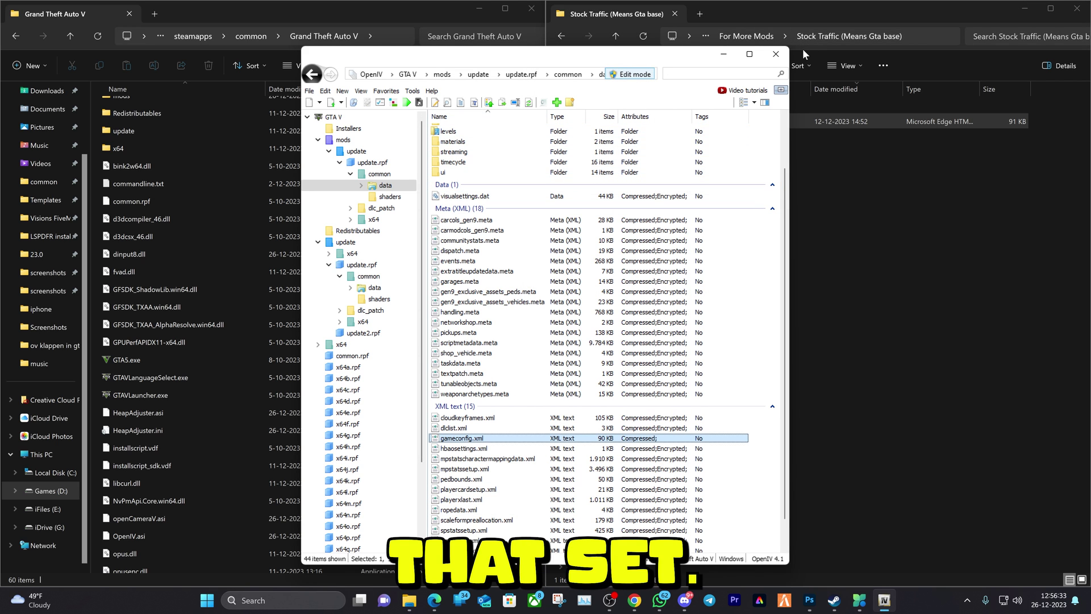
left_click(776, 54)
left_click(562, 36)
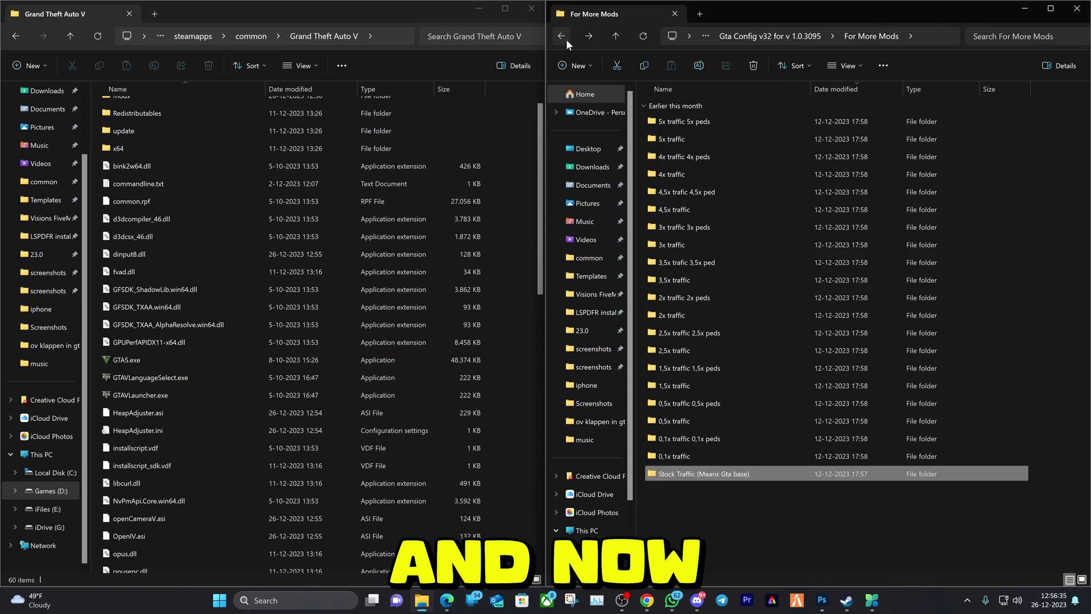